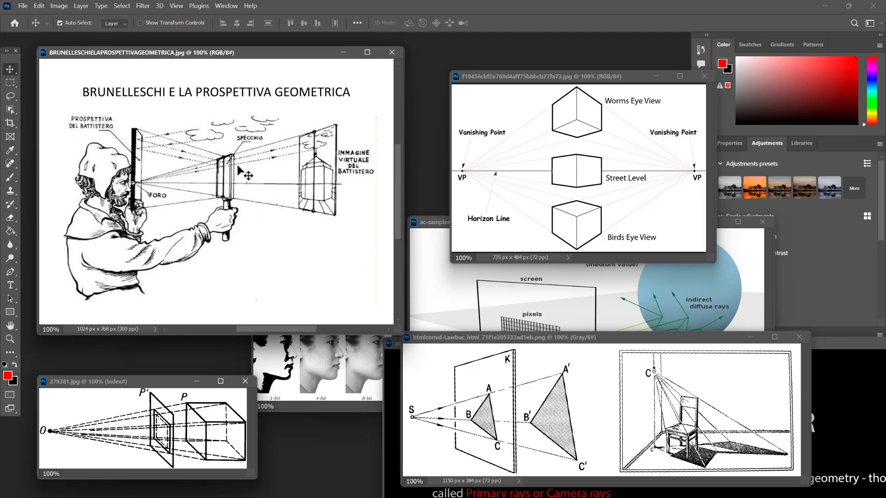
# Reposition the projection diagram window among the open perspective reference images
pyautogui.moveTo(561, 345); pyautogui.dragTo(519, 306)
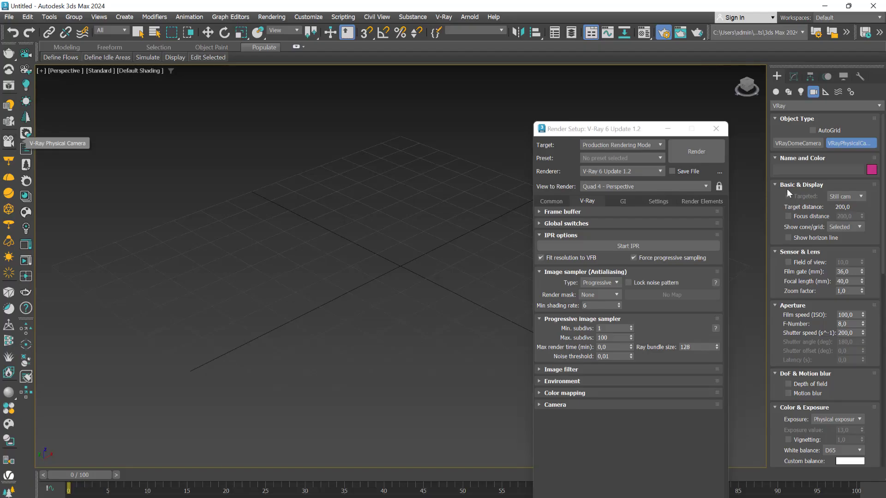
# Place a trial V-Ray physical camera with its target across the perspective grid and inspect its view cone from several angles
pyautogui.moveTo(207, 341); pyautogui.dragTo(434, 230)
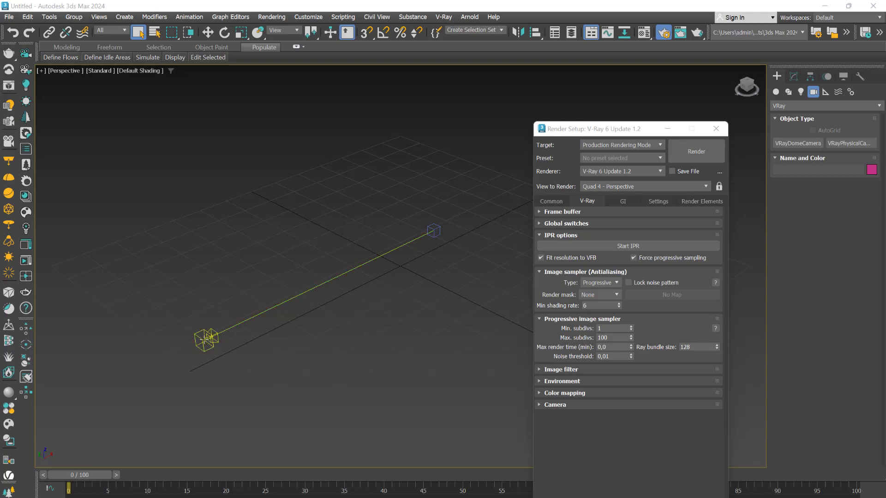
pyautogui.moveTo(434, 231); pyautogui.dragTo(434, 231)
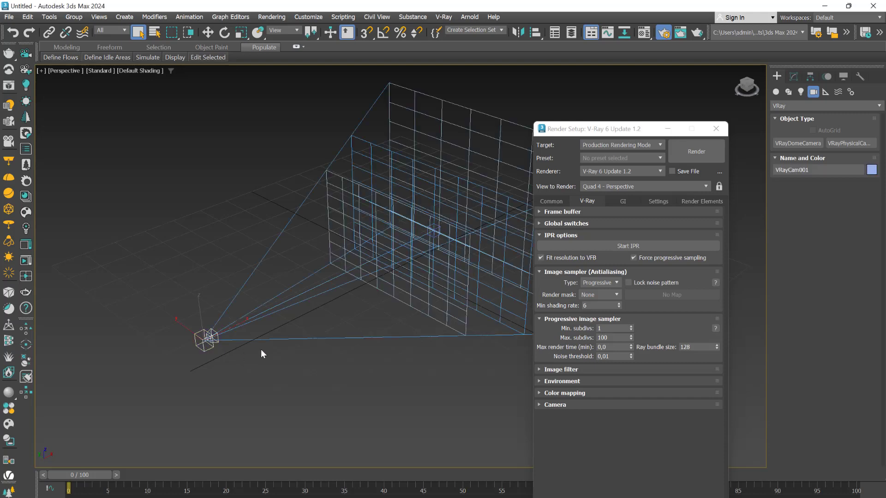
pyautogui.press('w')
pyautogui.moveTo(188, 329)
pyautogui.mouseDown()
pyautogui.moveTo(176, 321)
pyautogui.moveTo(186, 327)
pyautogui.mouseUp()
pyautogui.keyDown('alt'); pyautogui.moveTo(253, 368); pyautogui.dragTo(306, 344, button='middle'); pyautogui.keyUp('alt')
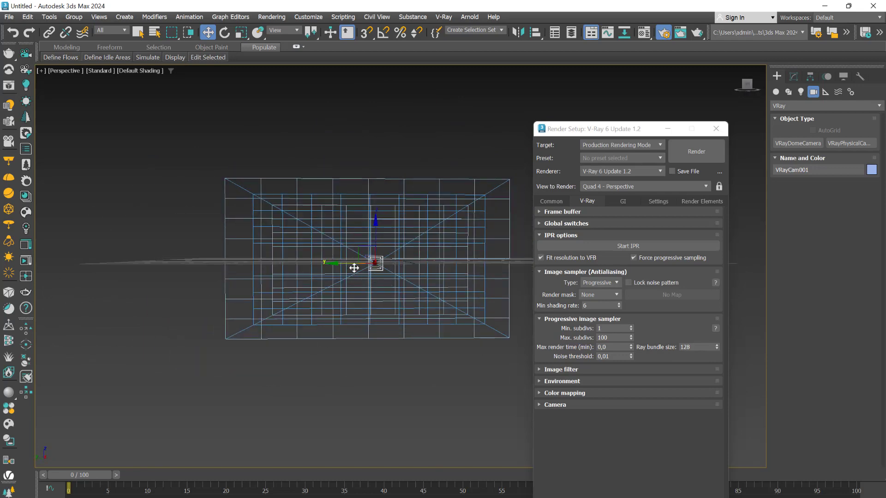
pyautogui.keyDown('alt'); pyautogui.moveTo(361, 247); pyautogui.dragTo(368, 320, button='middle'); pyautogui.keyUp('alt')
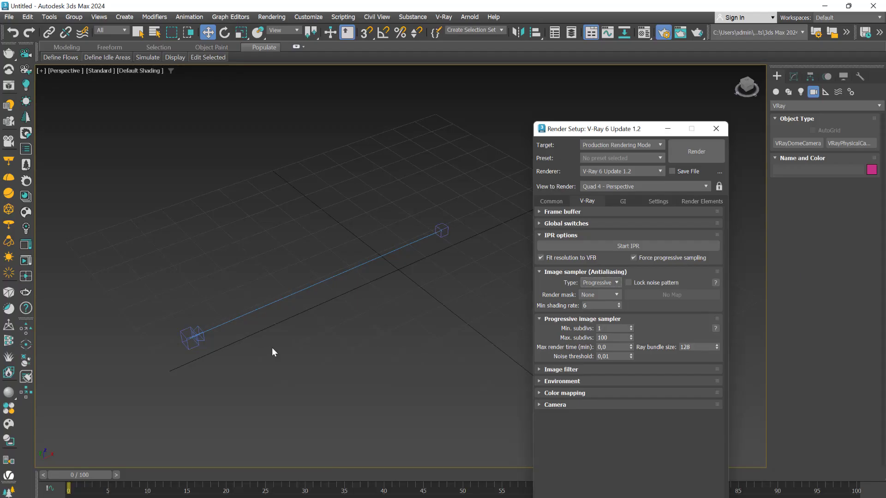
pyautogui.scroll(-5, 273, 347)
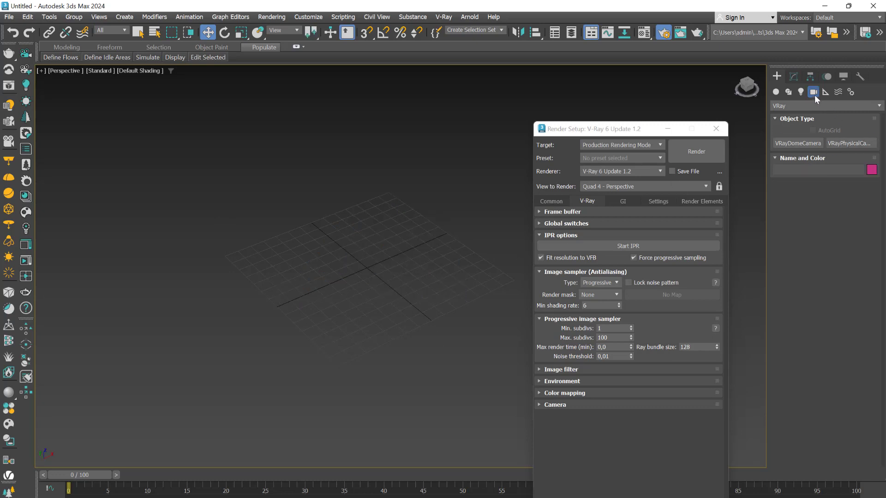
# Create a targeted V-Ray physical camera across the perspective grid with a target distance of about 118 and select it
pyautogui.click(788, 105)
pyautogui.click(783, 126)
pyautogui.click(840, 142)
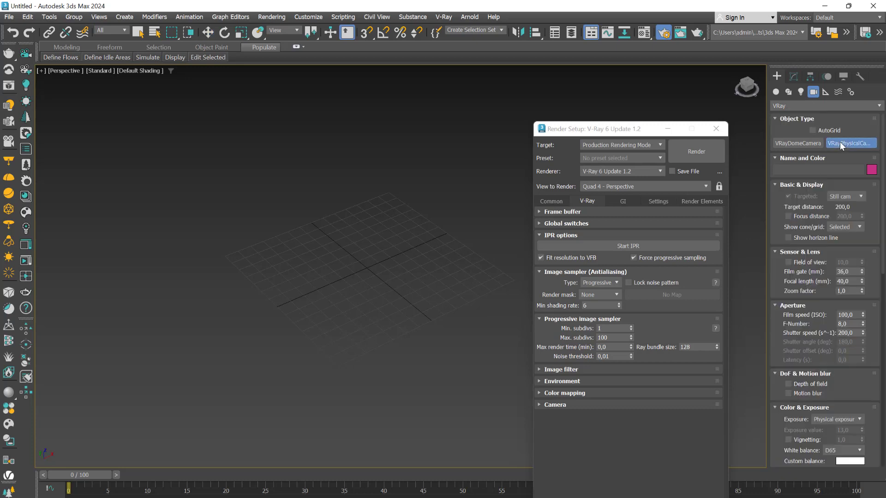
pyautogui.moveTo(228, 318); pyautogui.dragTo(381, 253)
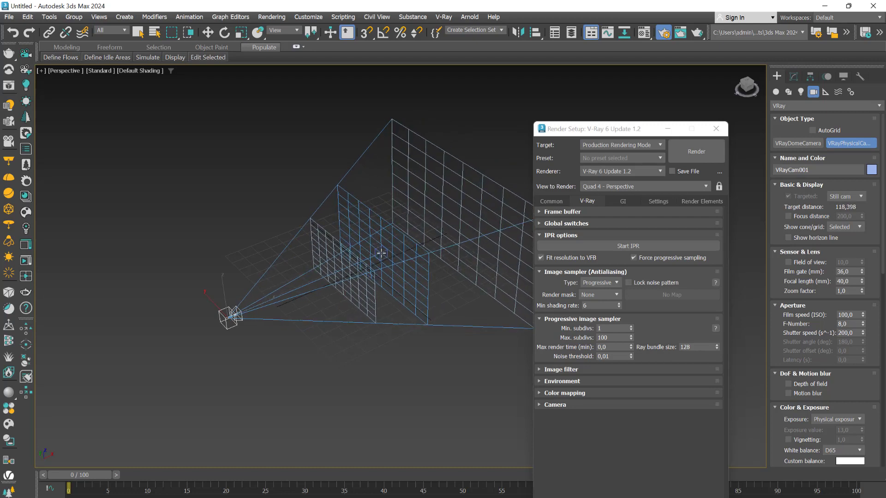
pyautogui.rightClick(237, 347)
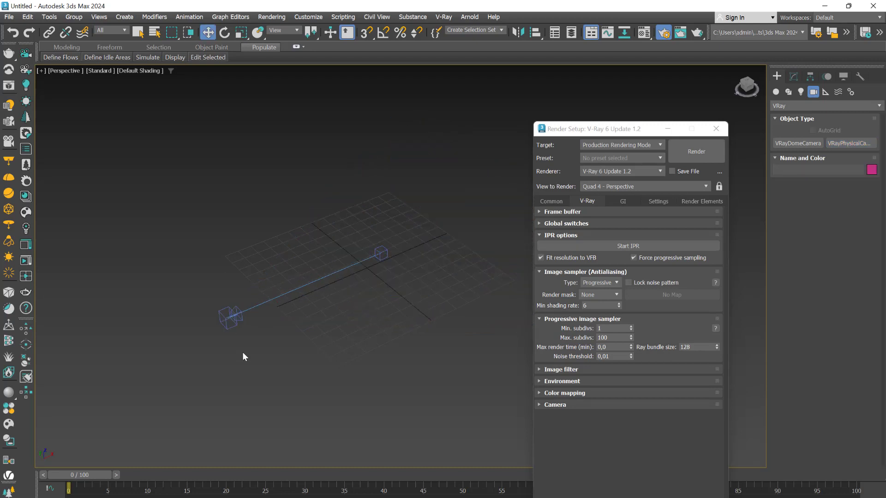
pyautogui.click(232, 316)
pyautogui.click(379, 267)
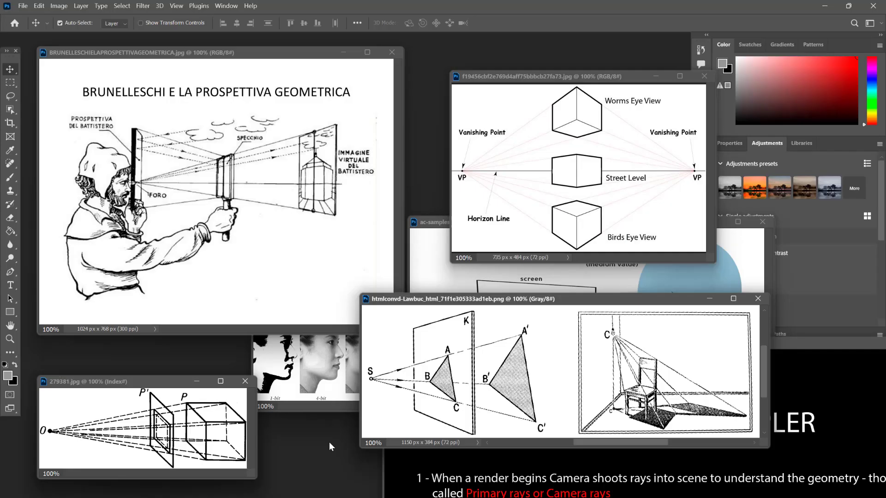
# Switch to Photoshop, rearrange the reference images, and bring the VRAY IMAGE SAMPLER notes and the ray sampling diagram forward for reading
pyautogui.moveTo(516, 290)
pyautogui.mouseDown()
pyautogui.moveTo(530, 275)
pyautogui.moveTo(485, 293)
pyautogui.moveTo(510, 297)
pyautogui.mouseUp()
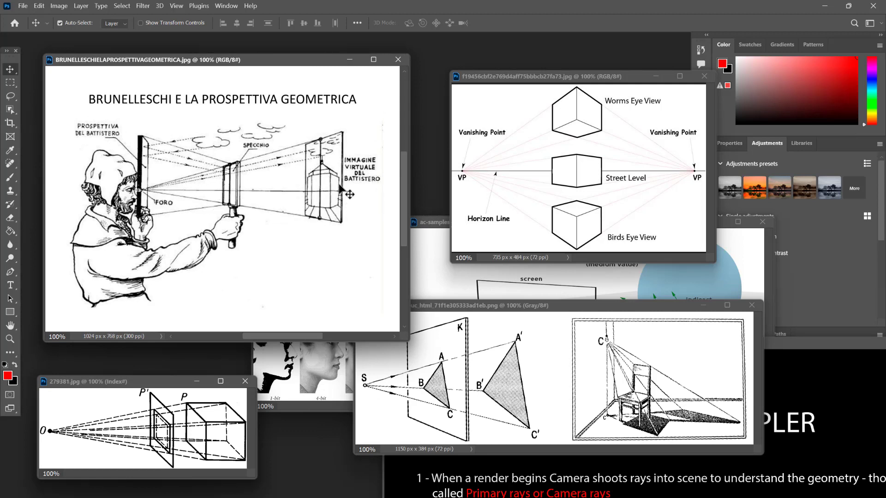
pyautogui.moveTo(585, 306); pyautogui.dragTo(585, 259)
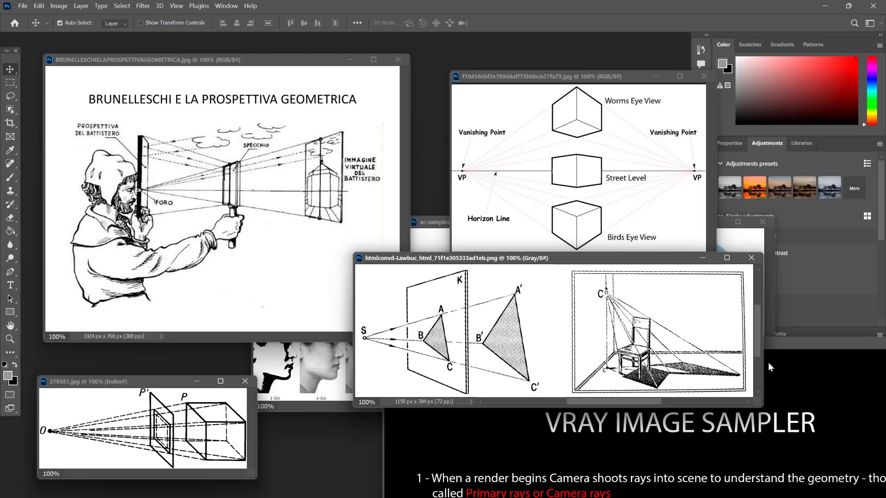
pyautogui.moveTo(794, 349); pyautogui.dragTo(588, 123)
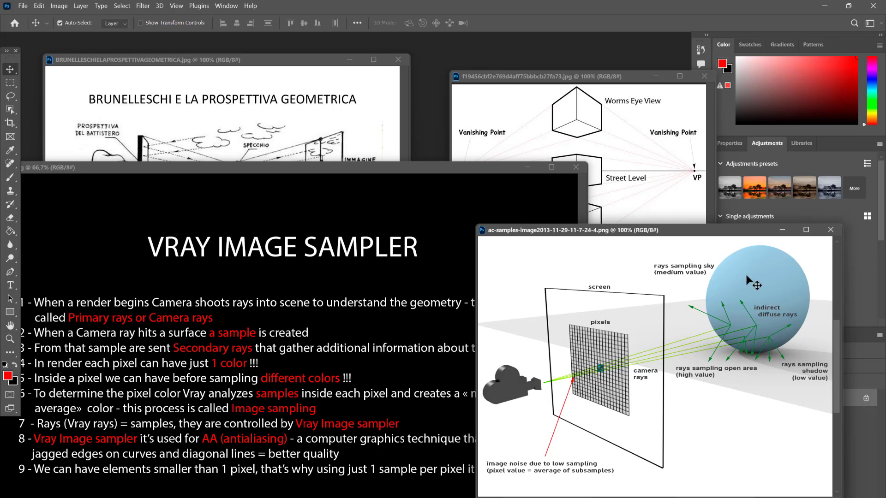
pyautogui.moveTo(270, 172); pyautogui.dragTo(312, 142)
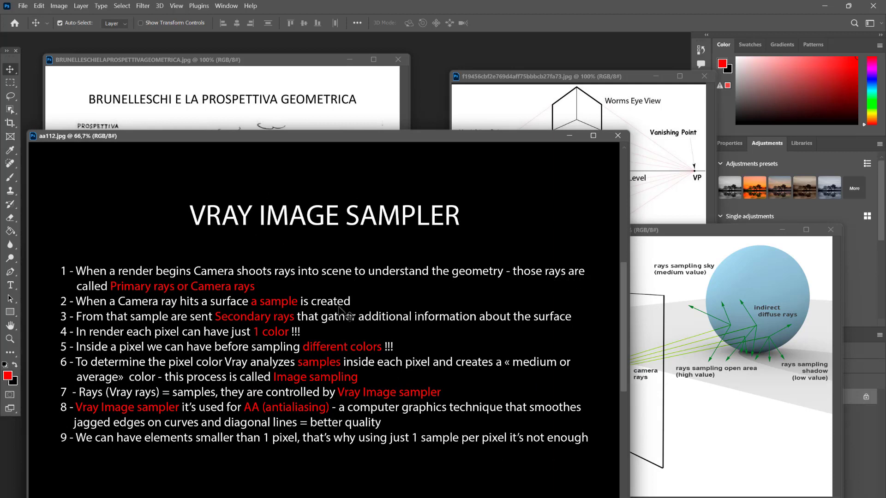
pyautogui.click(670, 233)
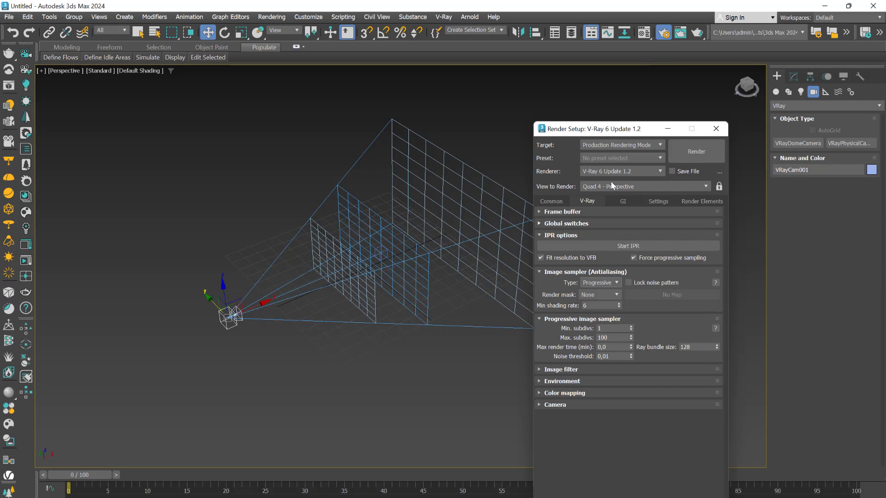
# Switch to 3ds Max, move Render Setup clear of the camera cone, and load the living room render from the V-Ray Frame Buffer history
pyautogui.moveTo(594, 129); pyautogui.dragTo(693, 184)
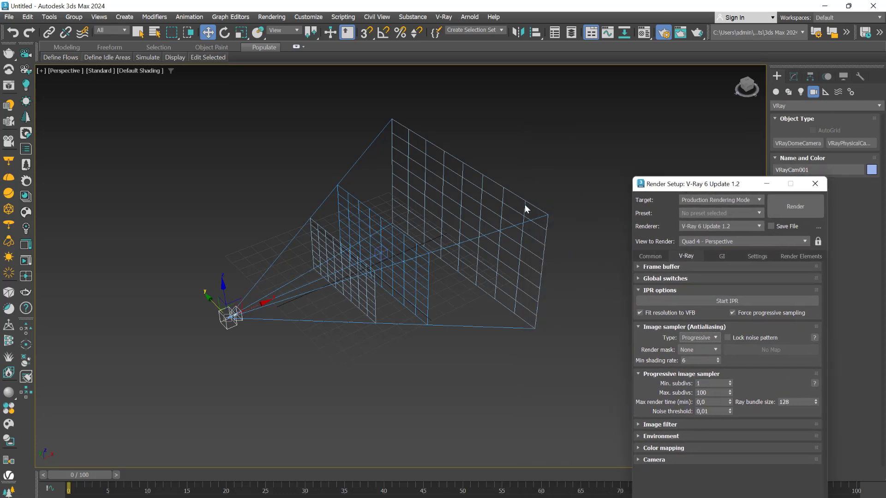
pyautogui.click(433, 231)
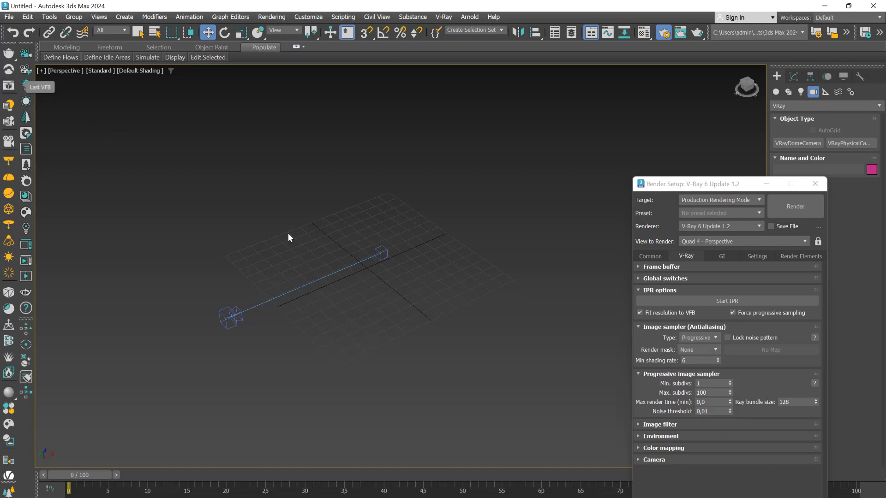
pyautogui.click(8, 86)
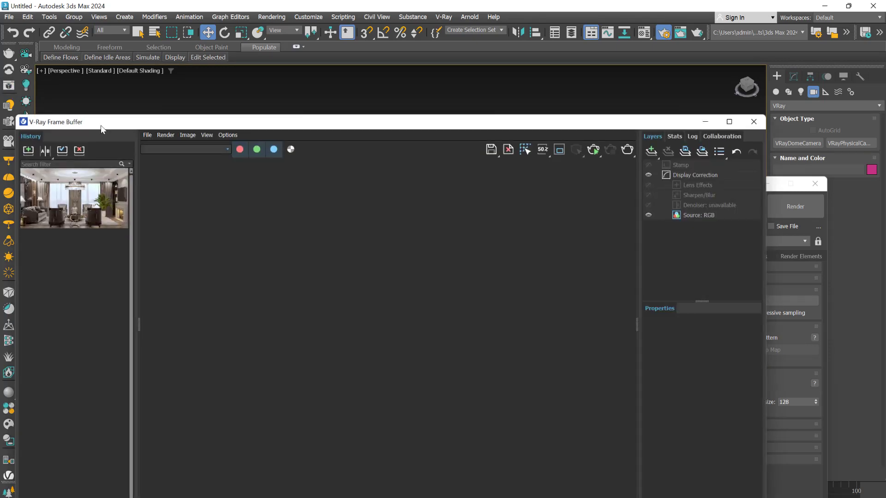
pyautogui.moveTo(220, 124); pyautogui.dragTo(306, 101)
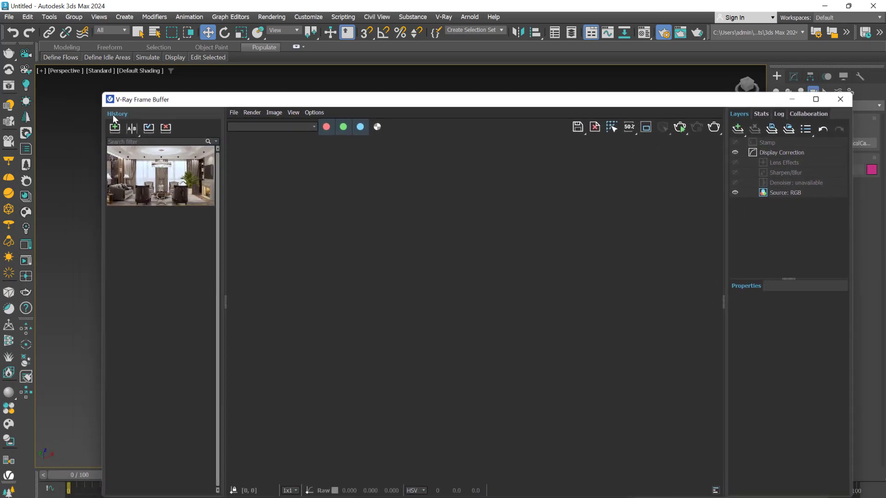
pyautogui.doubleClick(153, 174)
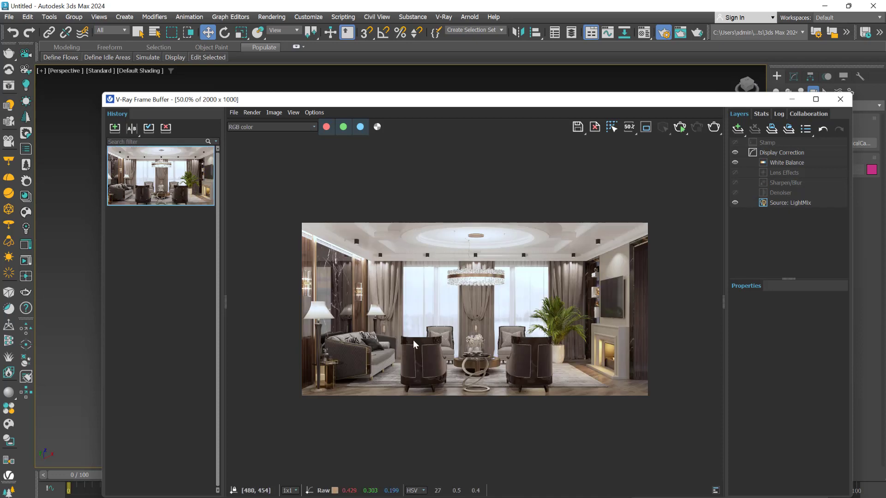
pyautogui.moveTo(360, 98); pyautogui.dragTo(422, 183)
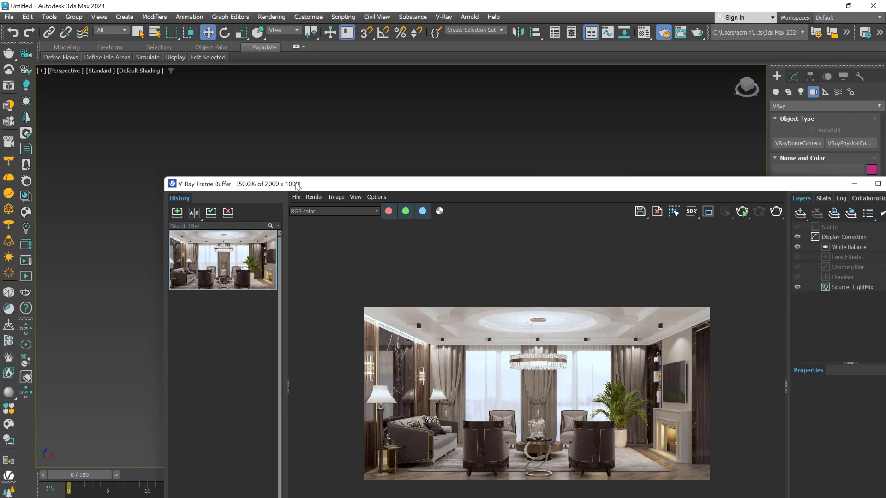
pyautogui.moveTo(450, 185); pyautogui.dragTo(357, 73)
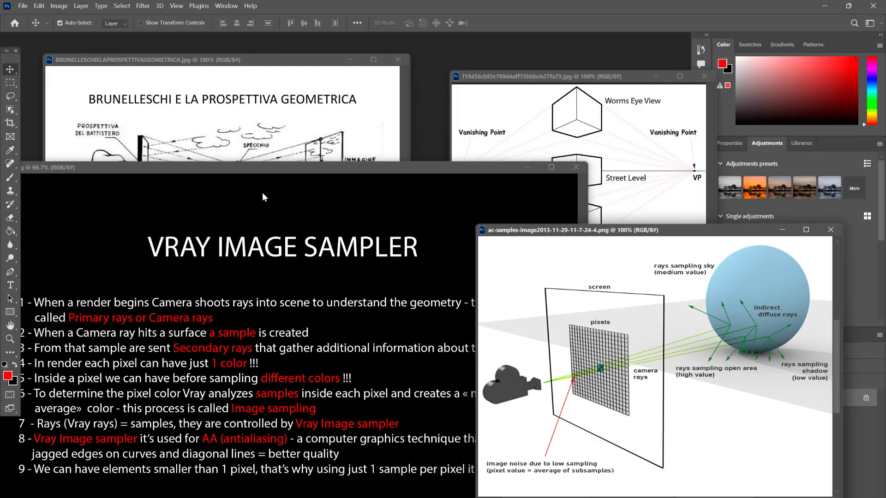
# Switch to Photoshop and bring the VRAY IMAGE SAMPLER notes in aa112.jpg to the front
pyautogui.click(271, 167)
pyautogui.moveTo(271, 167); pyautogui.dragTo(313, 136)
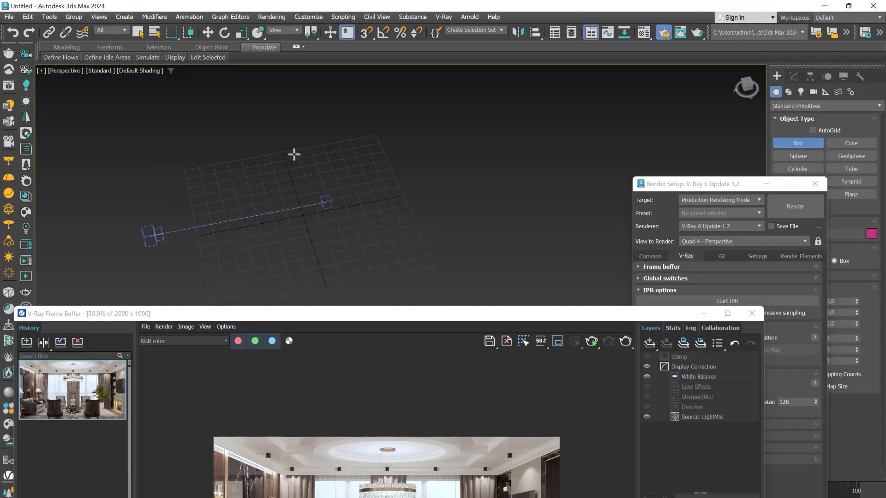
# Create a large room-sized box about 127 units long on the grid in front of the camera
pyautogui.moveTo(294, 155); pyautogui.dragTo(420, 247)
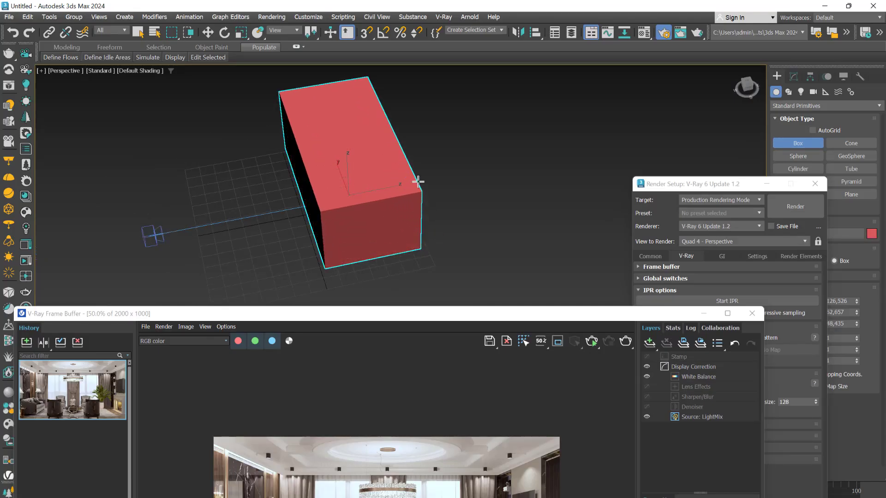
pyautogui.click(418, 182)
pyautogui.rightClick(448, 223)
pyautogui.keyDown('alt'); pyautogui.moveTo(445, 227); pyautogui.dragTo(509, 233, button='middle'); pyautogui.keyUp('alt')
# Switch the viewport to wireframe and create a small box inside the large one
pyautogui.click(796, 144)
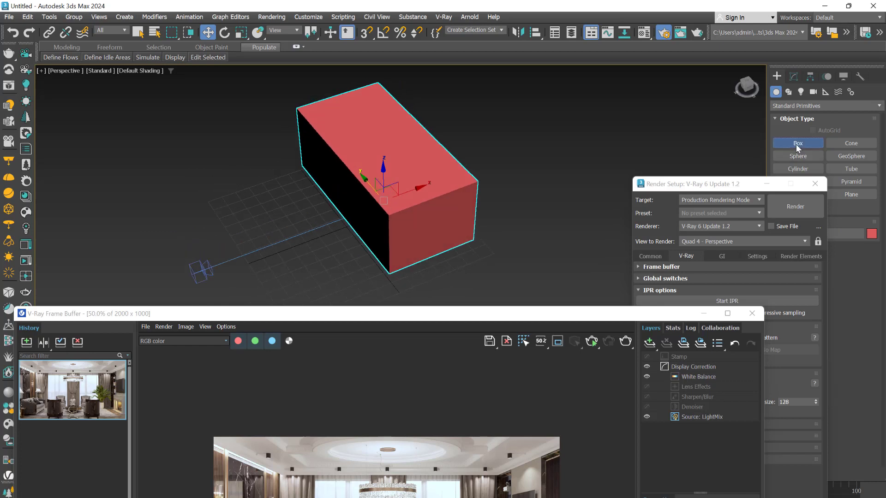
pyautogui.press('F3')
pyautogui.moveTo(372, 228)
pyautogui.mouseDown()
pyautogui.moveTo(390, 243)
pyautogui.moveTo(411, 235)
pyautogui.mouseUp()
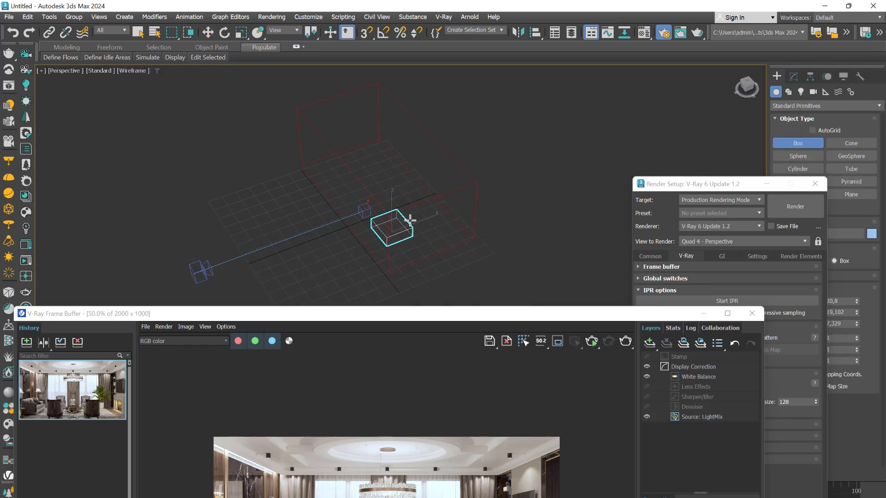
pyautogui.click(406, 205)
pyautogui.rightClick(454, 303)
pyautogui.moveTo(461, 312); pyautogui.dragTo(501, 375)
# Clone the small box as one copy placed beside it inside the large box
pyautogui.keyDown('alt'); pyautogui.moveTo(306, 251); pyautogui.dragTo(375, 276, button='middle'); pyautogui.keyUp('alt')
pyautogui.keyDown('shift'); pyautogui.moveTo(409, 231); pyautogui.dragTo(357, 212); pyautogui.keyUp('shift')
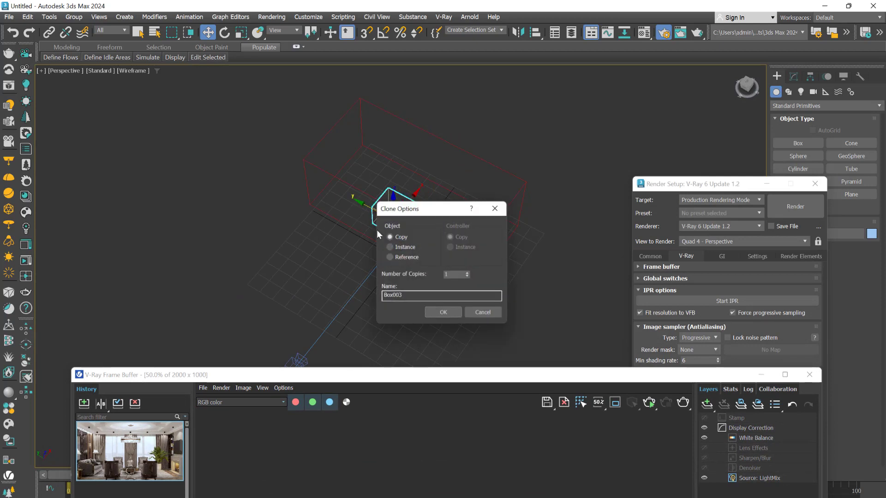
pyautogui.click(446, 315)
# Select both small boxes and clone them as copies further away from the camera to form a second row
pyautogui.keyDown('ctrl'); pyautogui.click(461, 256); pyautogui.keyUp('ctrl')
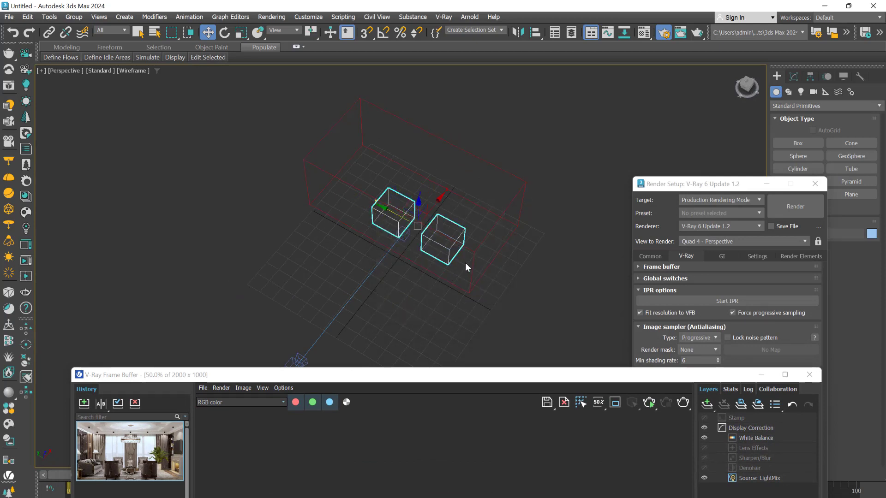
pyautogui.keyDown('alt'); pyautogui.moveTo(464, 262); pyautogui.dragTo(423, 268, button='middle'); pyautogui.keyUp('alt')
pyautogui.keyDown('shift'); pyautogui.moveTo(450, 208); pyautogui.dragTo(493, 194); pyautogui.keyUp('shift')
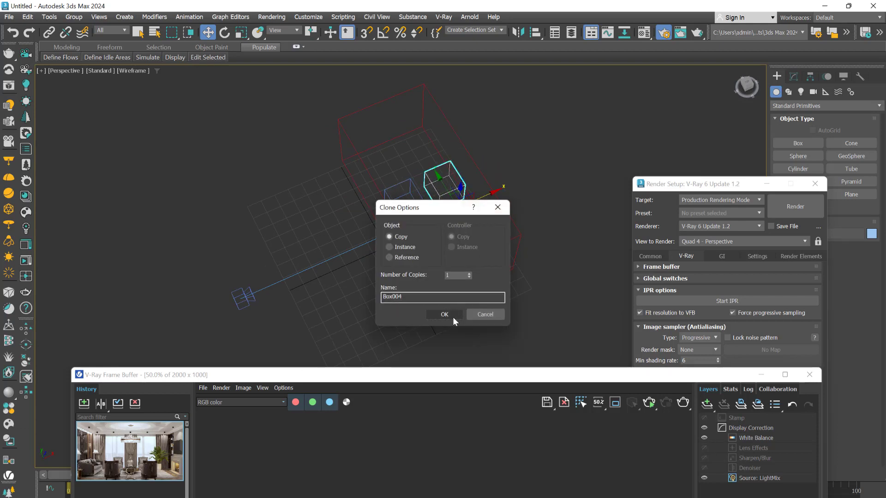
pyautogui.click(452, 317)
# Clone one of the rear boxes as a copy toward the end of the large box
pyautogui.keyDown('alt'); pyautogui.moveTo(322, 186); pyautogui.dragTo(409, 214, button='middle'); pyautogui.keyUp('alt')
pyautogui.click(415, 207)
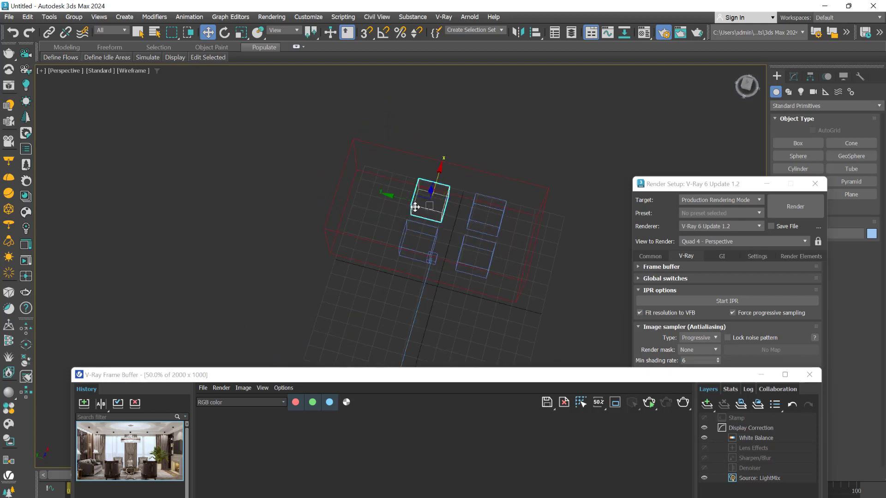
pyautogui.moveTo(425, 189)
pyautogui.mouseDown()
pyautogui.moveTo(359, 183)
pyautogui.moveTo(365, 198)
pyautogui.mouseUp()
pyautogui.click(444, 314)
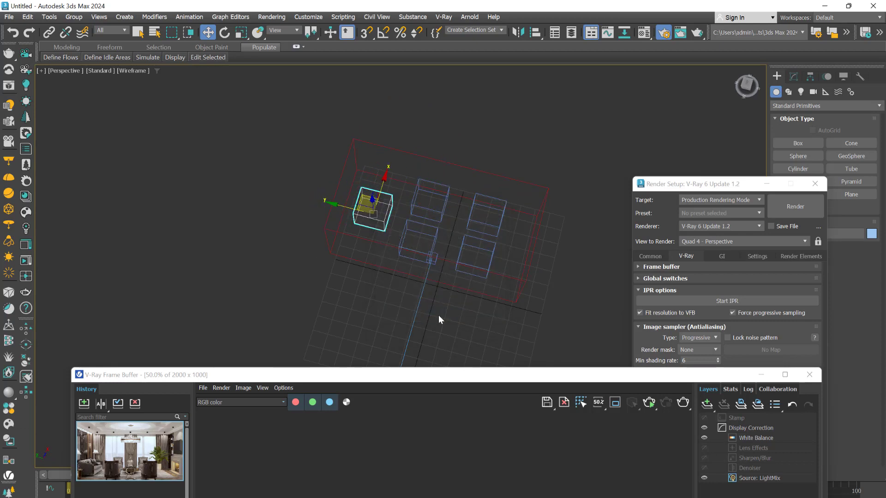
# Scale up the newly copied box at the end of the rear row
pyautogui.press('r')
pyautogui.moveTo(360, 258); pyautogui.dragTo(352, 277)
pyautogui.keyDown('alt'); pyautogui.moveTo(353, 277); pyautogui.dragTo(350, 249, button='middle'); pyautogui.keyUp('alt')
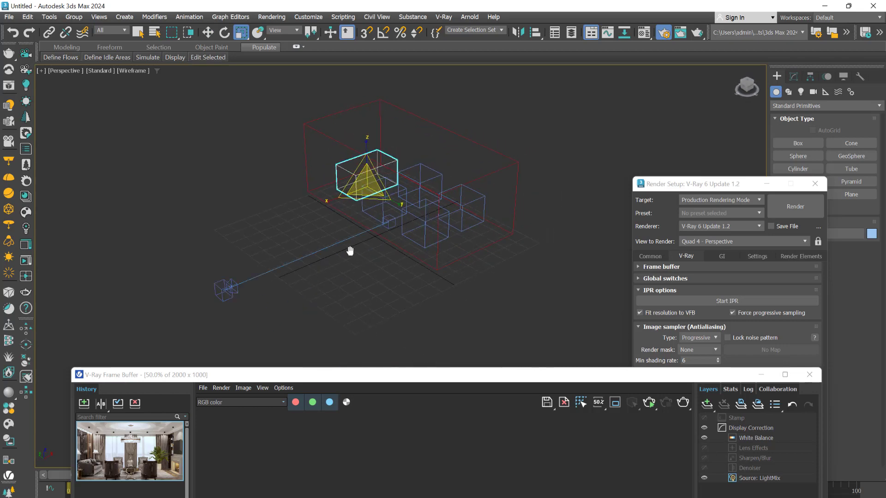
# Move the frame buffer clear of the scene, select the V-Ray camera, and look through it with shaded display
pyautogui.moveTo(433, 377); pyautogui.dragTo(412, 374)
pyautogui.click(218, 287)
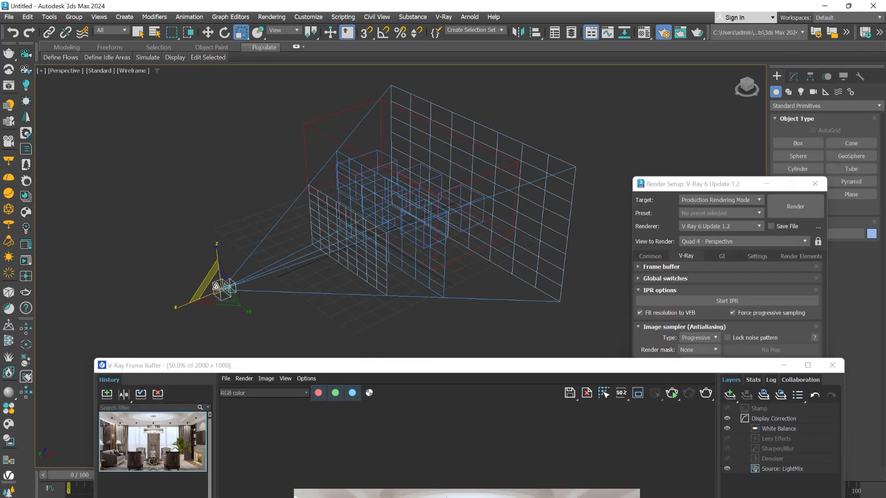
pyautogui.moveTo(295, 330); pyautogui.dragTo(344, 282, button='middle')
pyautogui.moveTo(390, 370); pyautogui.dragTo(461, 385)
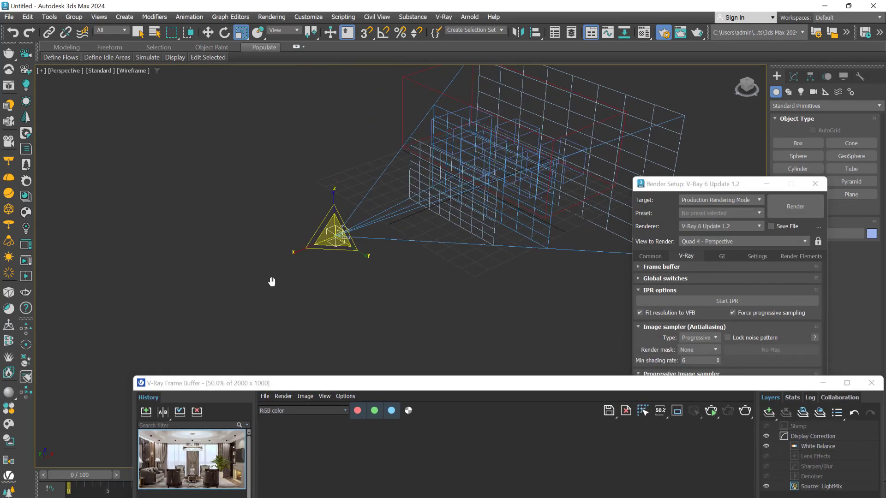
pyautogui.press('c')
pyautogui.moveTo(374, 245); pyautogui.dragTo(507, 251, button='middle')
pyautogui.press('F3')
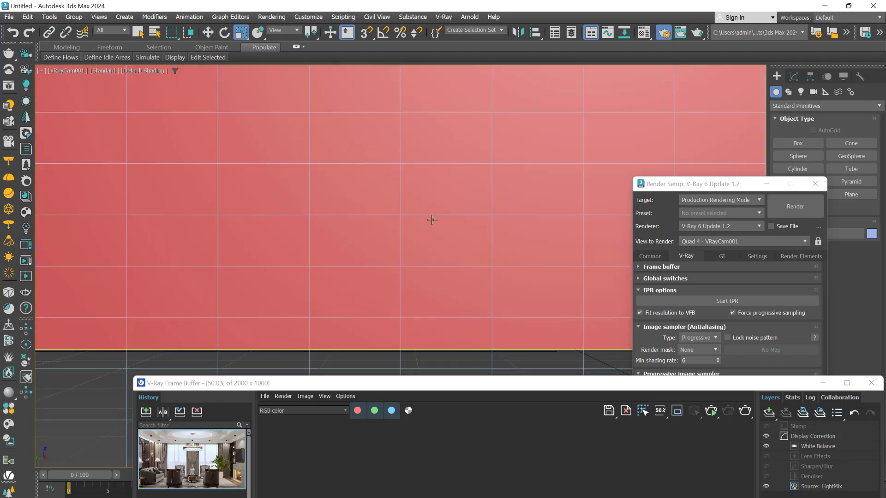
# Show the V-Ray camera view in wireframe, compare it with the perspective projection diagrams in Photoshop, and bring the frame buffer into view
pyautogui.press('F3')
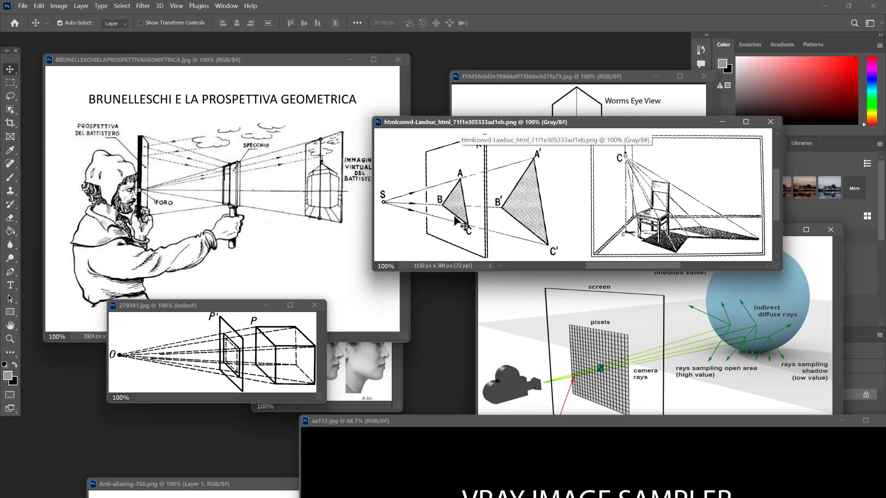
pyautogui.click(585, 80)
pyautogui.click(437, 129)
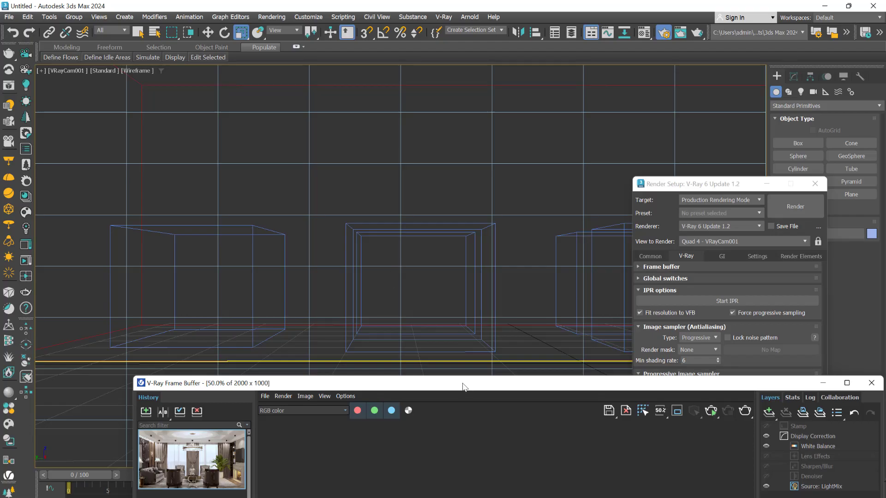
pyautogui.moveTo(462, 386); pyautogui.dragTo(478, 168)
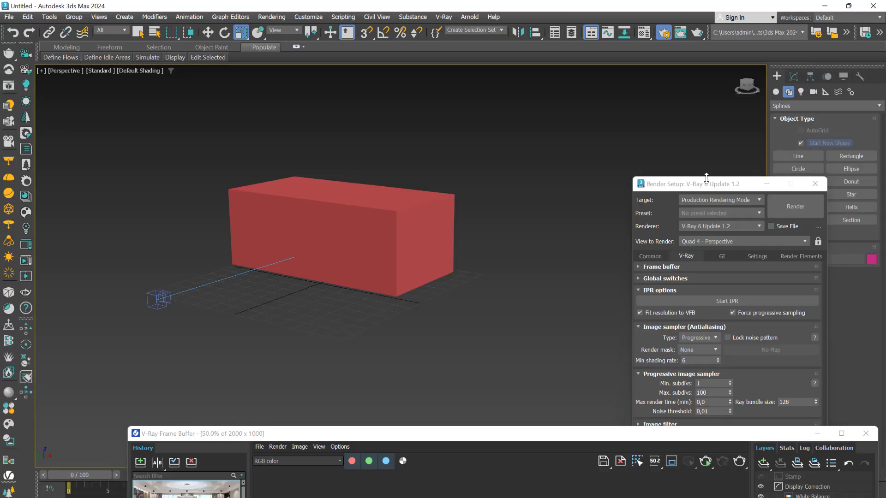
pyautogui.moveTo(706, 175); pyautogui.dragTo(645, 271)
pyautogui.click(797, 232)
pyautogui.moveTo(387, 372)
pyautogui.mouseDown()
pyautogui.moveTo(477, 350)
pyautogui.moveTo(485, 357)
pyautogui.mouseUp()
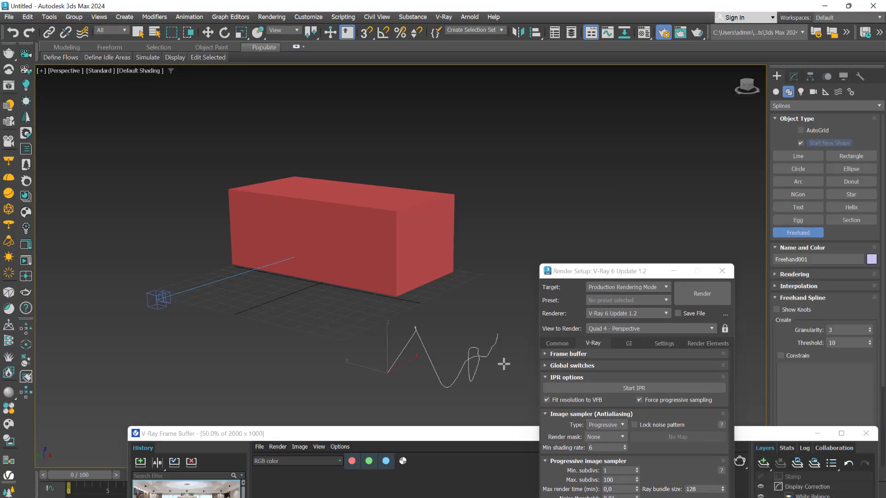
pyautogui.press('Delete')
pyautogui.rightClick(468, 320)
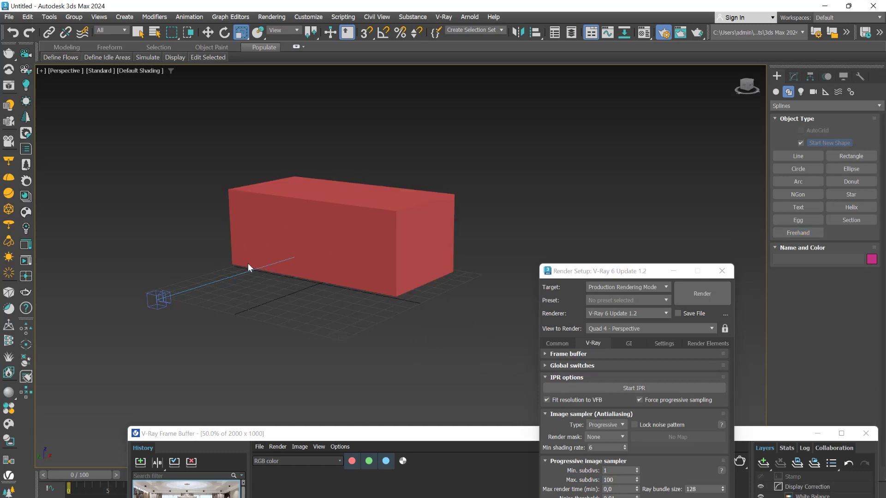
# Create a plane about 109 long and 61 wide on the ground between the camera and the large box
pyautogui.keyDown('alt'); pyautogui.moveTo(210, 254); pyautogui.dragTo(338, 284, button='middle'); pyautogui.keyUp('alt')
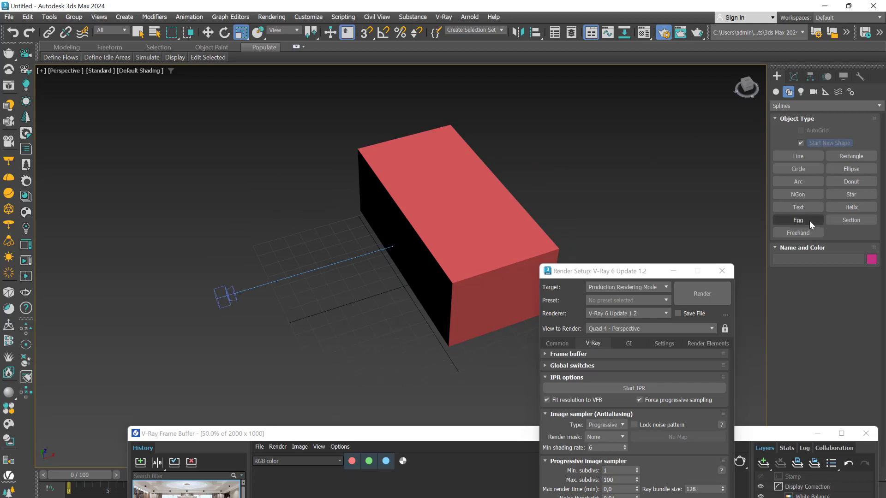
pyautogui.click(778, 92)
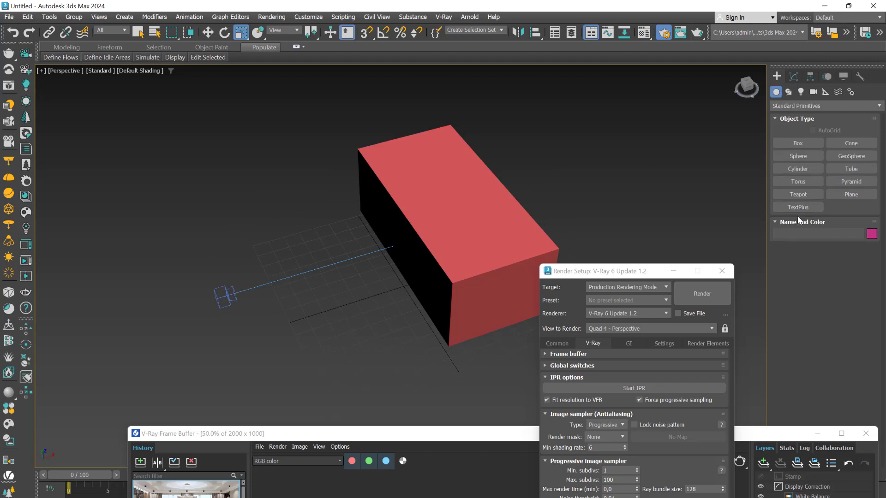
pyautogui.click(851, 194)
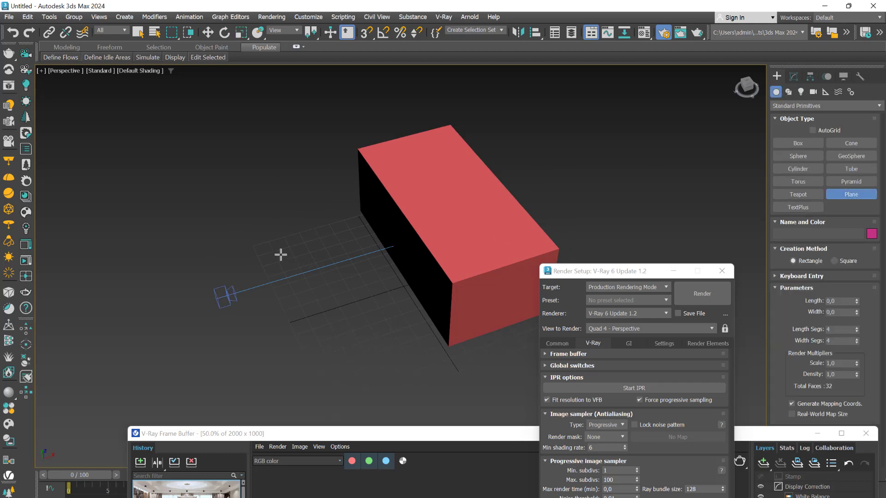
pyautogui.moveTo(245, 235); pyautogui.dragTo(408, 323)
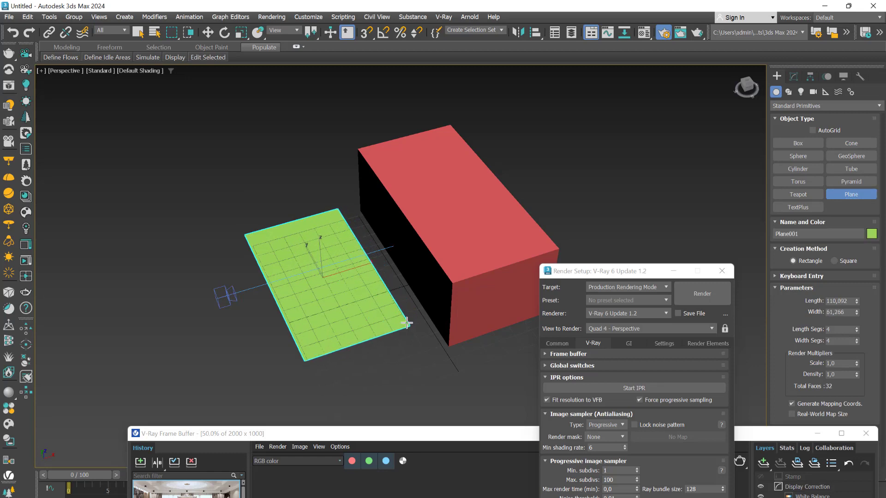
pyautogui.press('r')
pyautogui.moveTo(364, 368)
pyautogui.keyDown('alt'); pyautogui.mouseDown(button='middle')
pyautogui.moveTo(385, 339)
pyautogui.moveTo(351, 347)
pyautogui.moveTo(425, 275)
pyautogui.mouseUp(button='middle'); pyautogui.keyUp('alt')
# Show the perspective view in wireframe and set the plane's length segments to 7
pyautogui.press('F3')
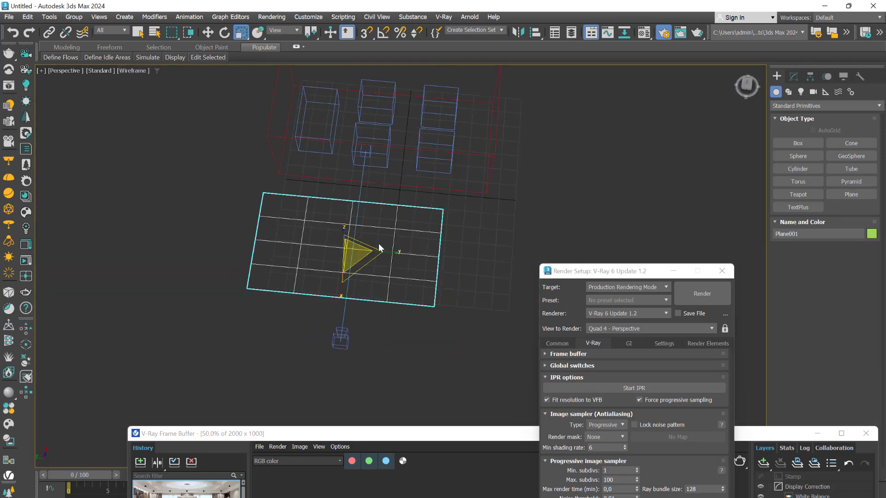
pyautogui.scroll(3, 380, 244)
pyautogui.click(793, 78)
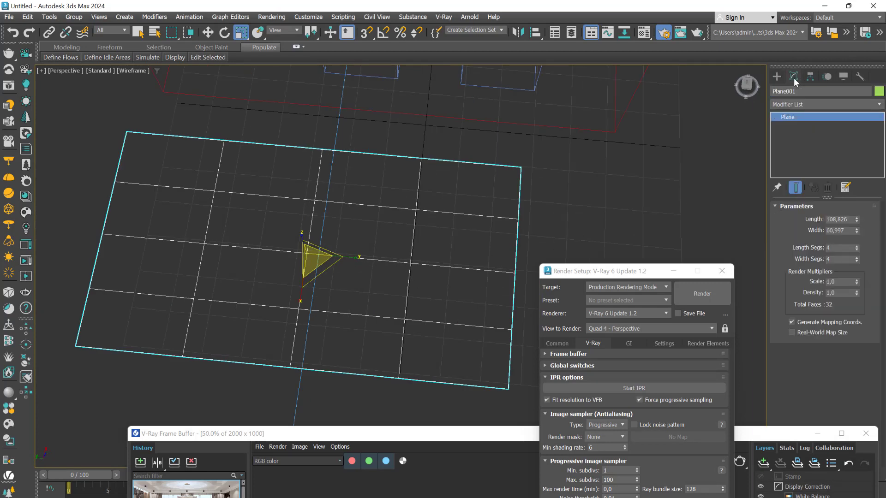
pyautogui.click(855, 251)
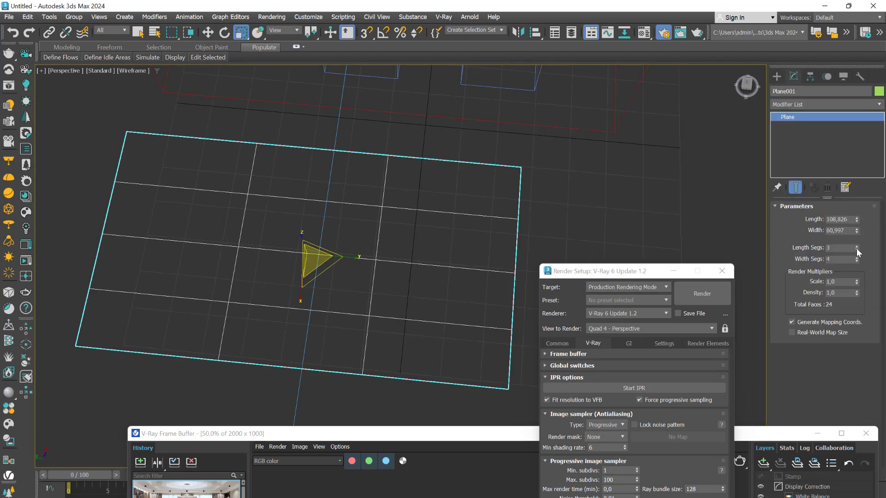
pyautogui.click(857, 246)
pyautogui.click(857, 246)
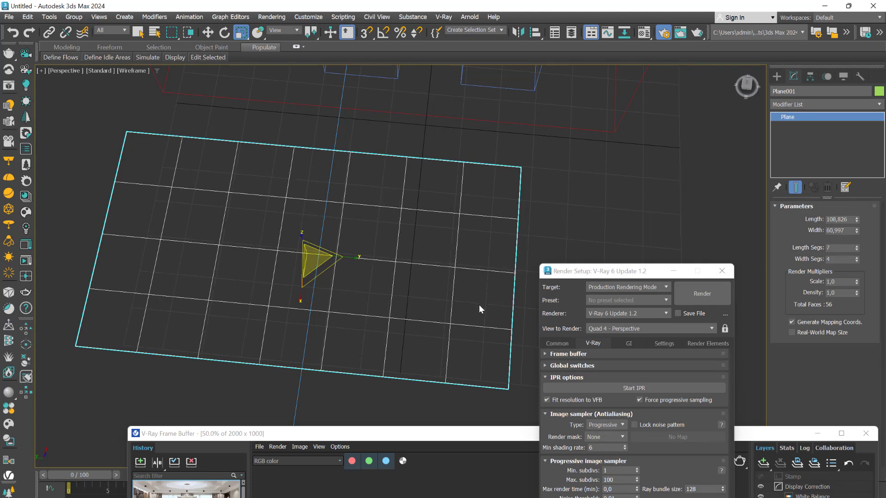
# Magnify the interior render in the V-Ray frame buffer to examine its individual pixels, and review the V-Ray Image Sampler notes in Photoshop
pyautogui.moveTo(460, 433); pyautogui.dragTo(415, 89)
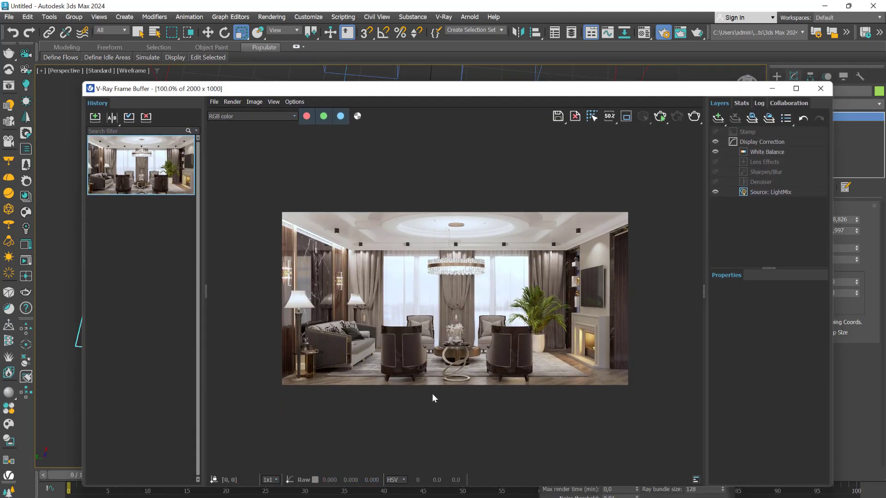
pyautogui.scroll(3, 426, 415)
pyautogui.scroll(-2, 437, 419)
pyautogui.scroll(7, 429, 425)
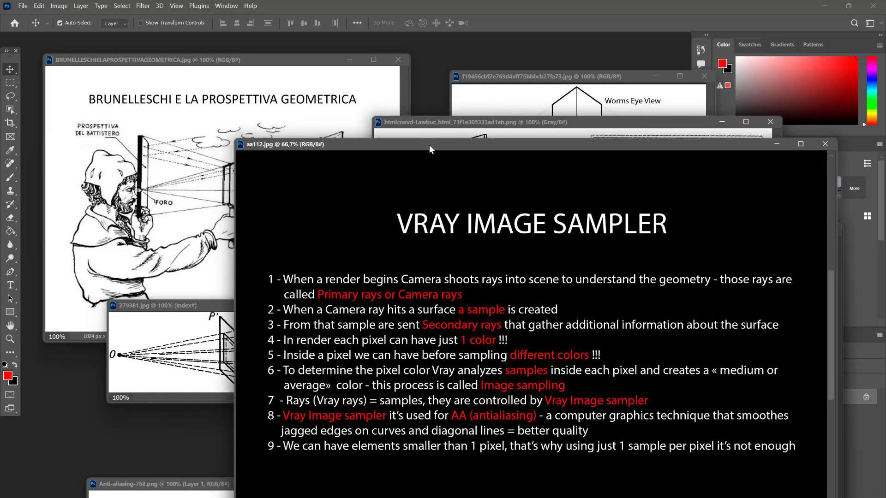
pyautogui.moveTo(429, 200); pyautogui.dragTo(429, 123)
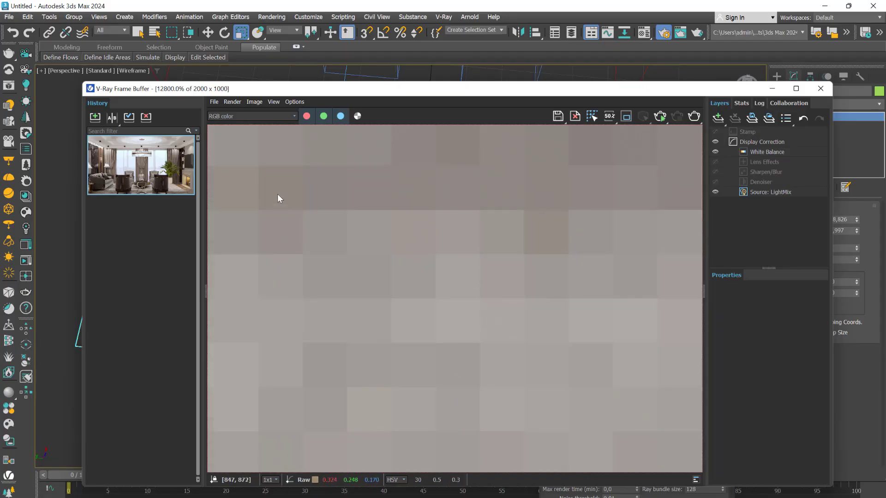
pyautogui.scroll(-2, 286, 203)
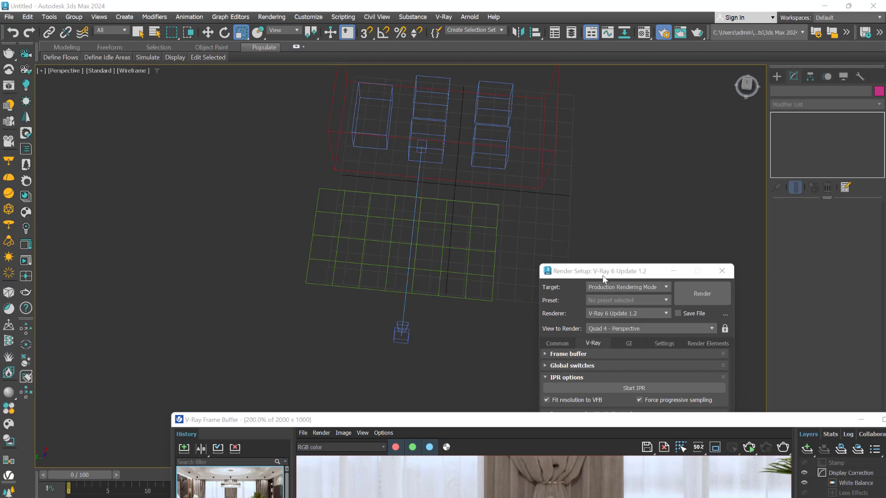
# Bring Render Setup clear of the frame buffer and examine the available image sampler types
pyautogui.moveTo(601, 272); pyautogui.dragTo(638, 86)
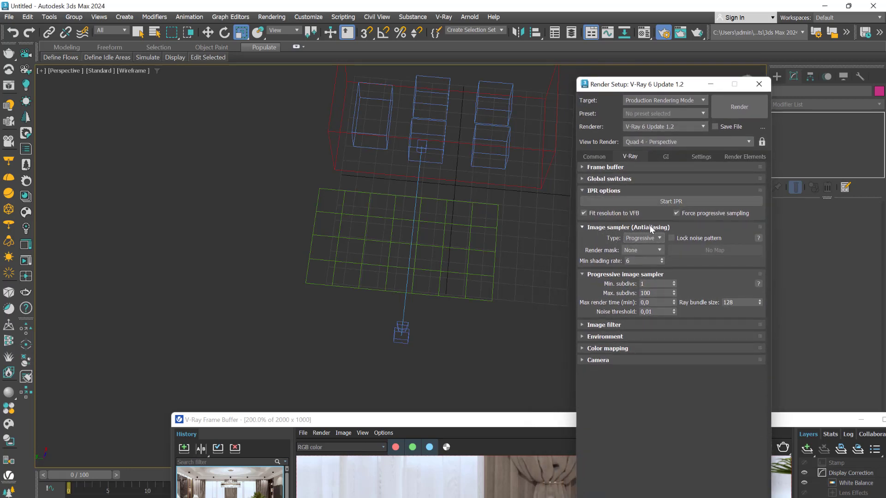
pyautogui.click(659, 238)
pyautogui.click(661, 238)
# Switch to Photoshop and examine the two ImageSampler diagrams of sampling passes side by side
pyautogui.hotkey('alt', 'Tab')
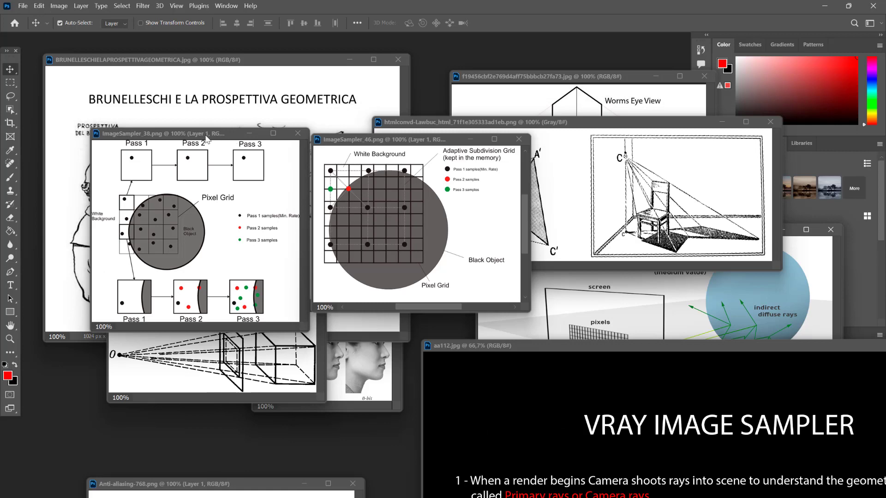
pyautogui.moveTo(207, 139); pyautogui.dragTo(206, 151)
pyautogui.moveTo(368, 146); pyautogui.dragTo(364, 155)
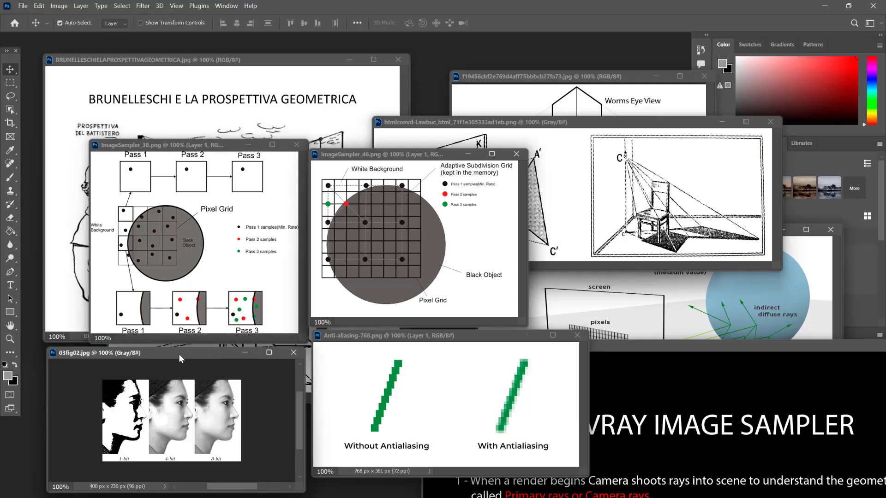
# Bring 03fig02.jpg forward, enlarge its window, and magnify the 1-bit portrait to 1600% to examine its pixels
pyautogui.moveTo(178, 353); pyautogui.dragTo(427, 214)
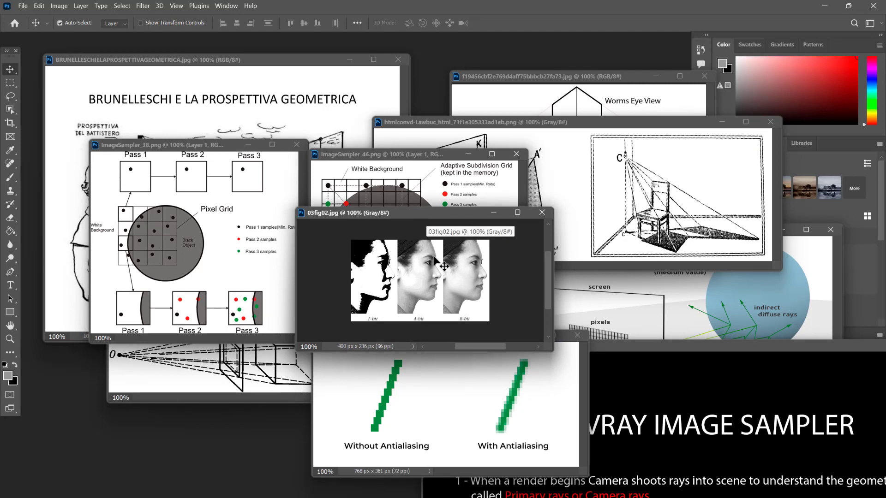
pyautogui.moveTo(550, 351); pyautogui.dragTo(791, 494)
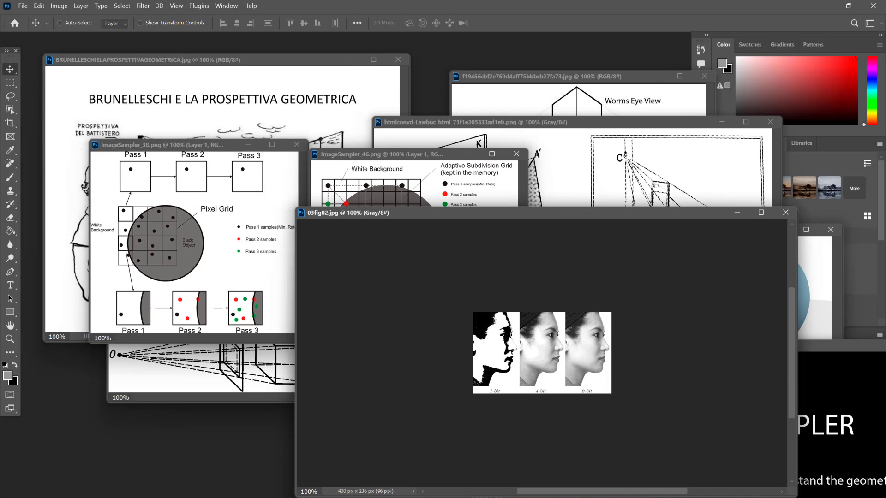
pyautogui.hotkey('ctrl', '+')
pyautogui.hotkey('ctrl', '+')
pyautogui.hotkey('ctrl', '+')
pyautogui.moveTo(386, 372); pyautogui.dragTo(443, 290)
pyautogui.hotkey('ctrl', '+')
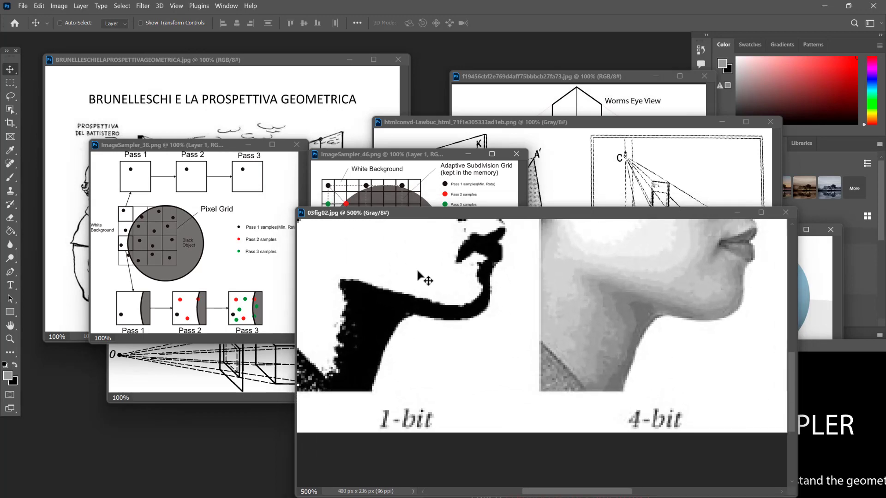
pyautogui.hotkey('ctrl', '+')
pyautogui.hotkey('ctrl', '+')
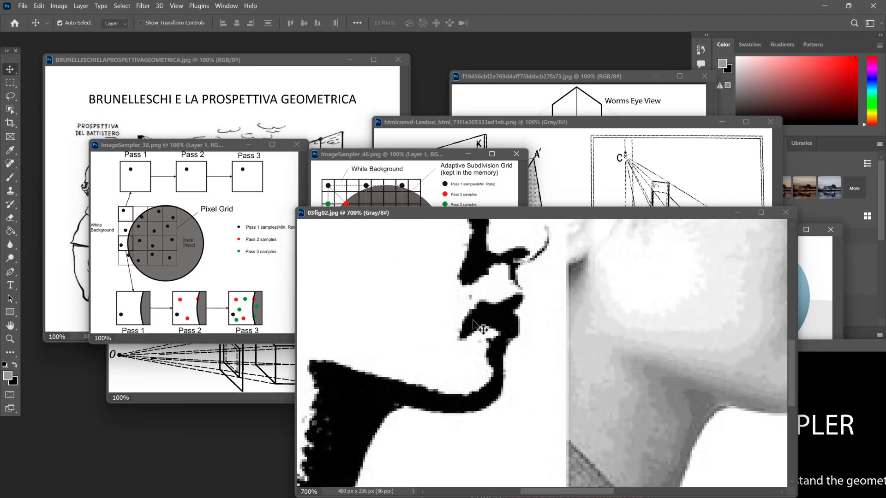
pyautogui.hotkey('ctrl', '+')
pyautogui.hotkey('ctrl', '+')
pyautogui.hotkey('ctrl', '+')
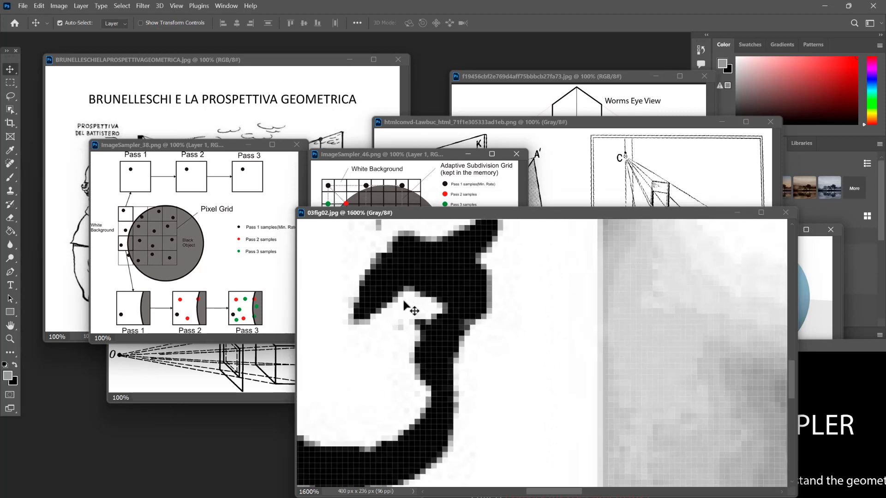
# Compare the pixel edges of the 1-bit, 4-bit and 8-bit portraits, and return the magnification to 300%
pyautogui.moveTo(362, 328); pyautogui.dragTo(405, 366)
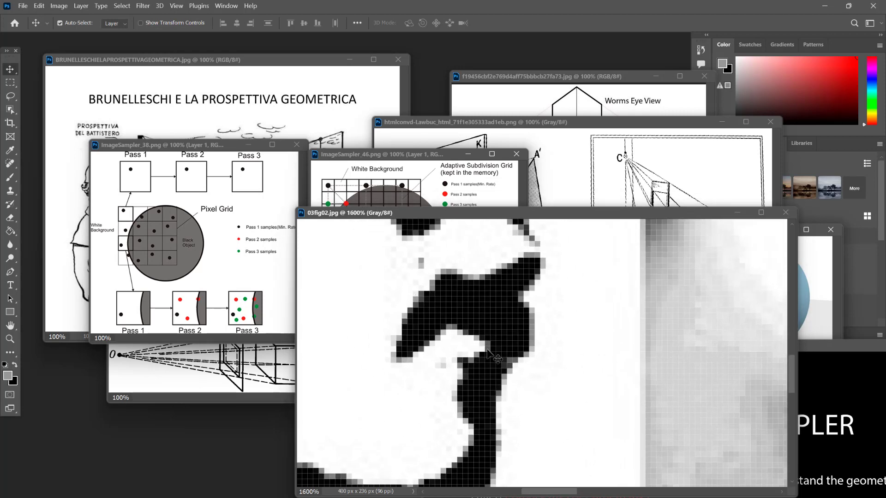
pyautogui.keyDown('ctrl'); pyautogui.hscroll(5, 567, 323); pyautogui.keyUp('ctrl')
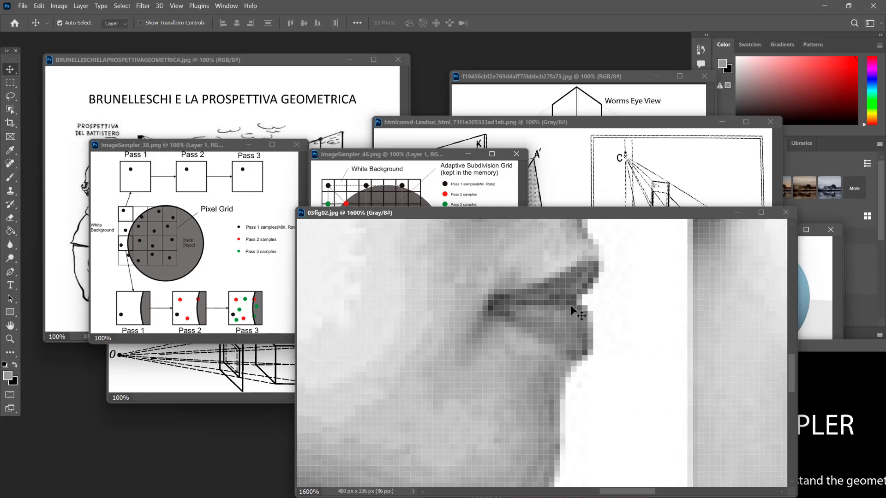
pyautogui.moveTo(644, 332); pyautogui.dragTo(395, 333)
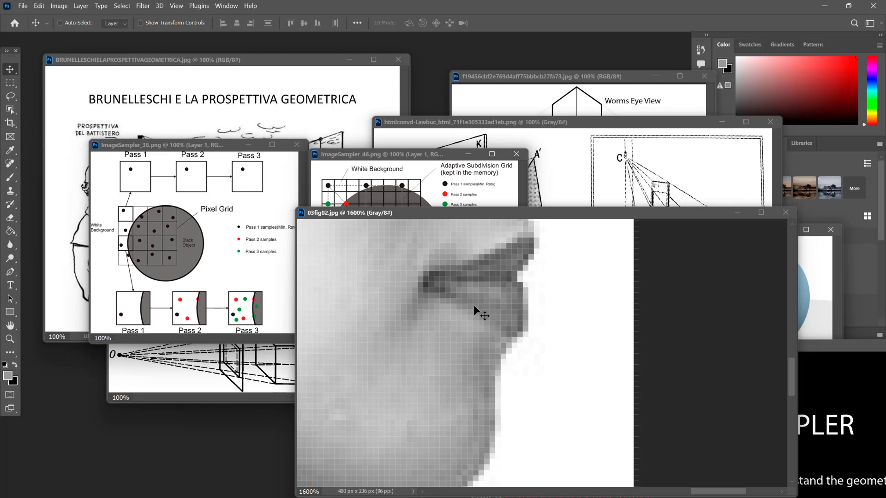
pyautogui.keyDown('alt'); pyautogui.scroll(-5, 474, 306); pyautogui.keyUp('alt')
pyautogui.keyDown('alt'); pyautogui.scroll(-3, 466, 318); pyautogui.keyUp('alt')
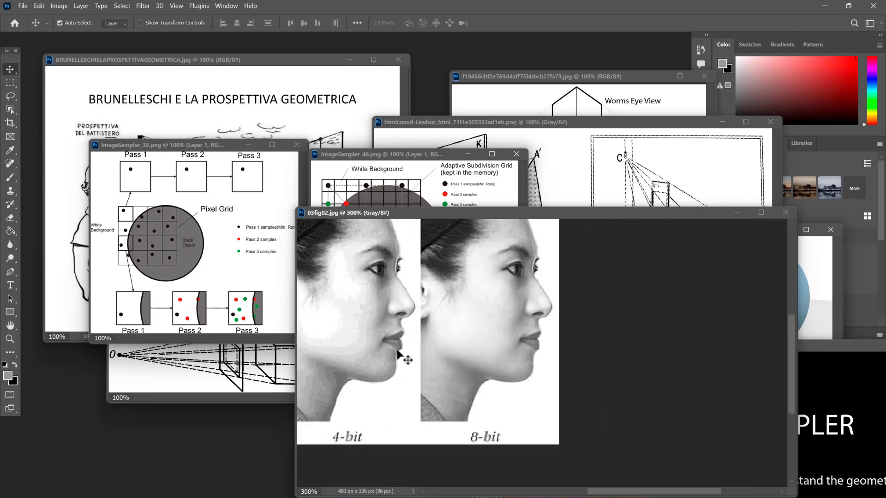
pyautogui.keyDown('ctrl'); pyautogui.hscroll(-3, 346, 362); pyautogui.keyUp('ctrl')
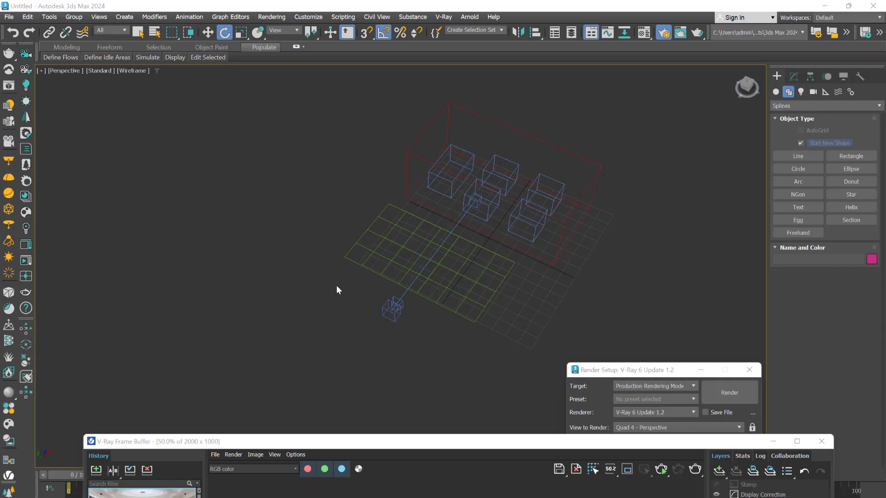
# Switch to 3ds Max and rotate the segmented plane -90 degrees about its Y axis to stand upright in front of the camera
pyautogui.moveTo(336, 291)
pyautogui.mouseDown(button='middle')
pyautogui.moveTo(315, 272)
pyautogui.moveTo(340, 276)
pyautogui.mouseUp(button='middle')
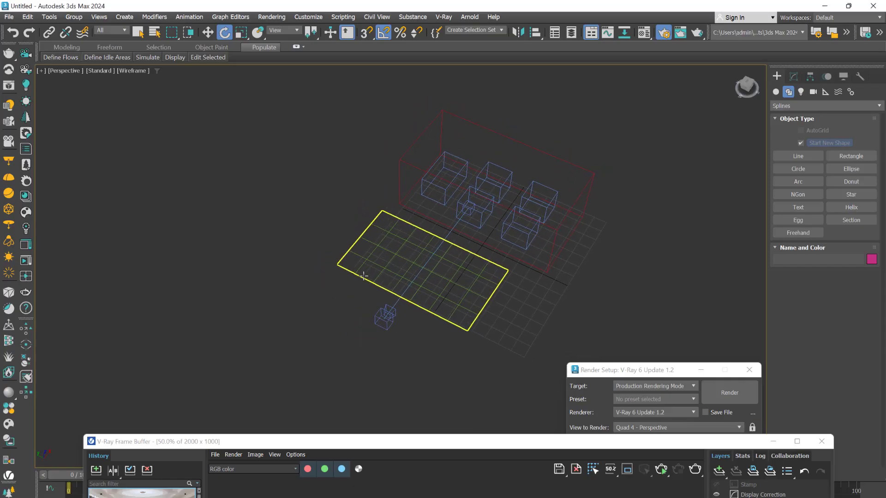
pyautogui.click(474, 293)
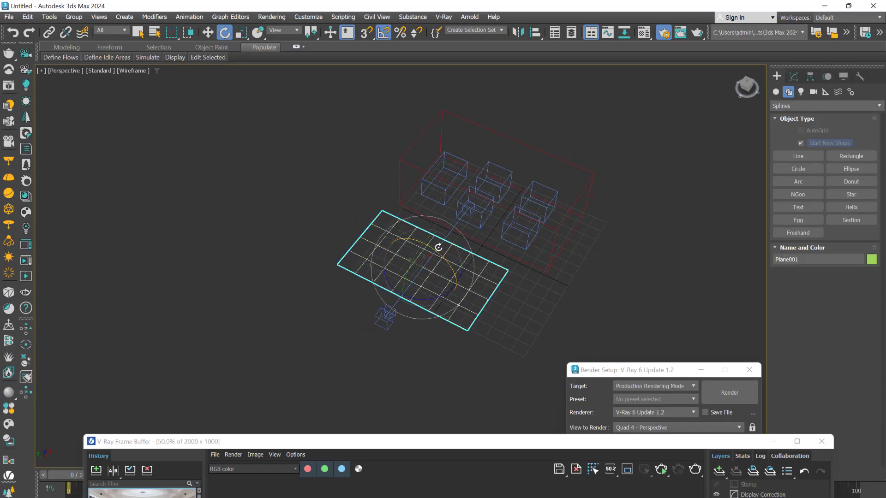
pyautogui.moveTo(357, 157); pyautogui.dragTo(394, 127, button='middle')
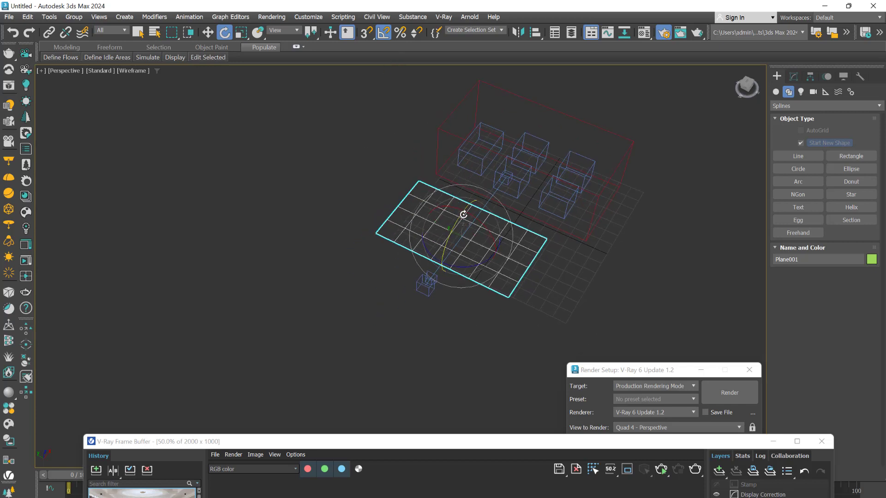
pyautogui.moveTo(467, 205); pyautogui.dragTo(447, 229)
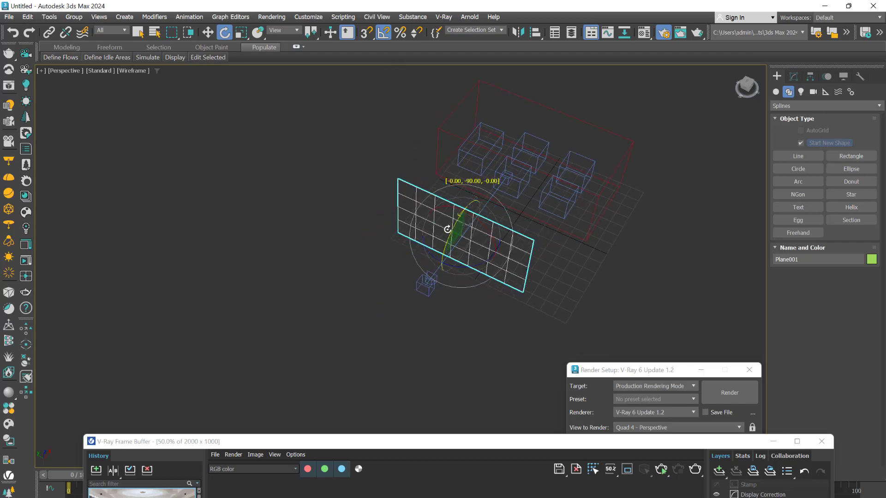
pyautogui.keyDown('alt'); pyautogui.moveTo(489, 227); pyautogui.dragTo(505, 262, button='middle'); pyautogui.keyUp('alt')
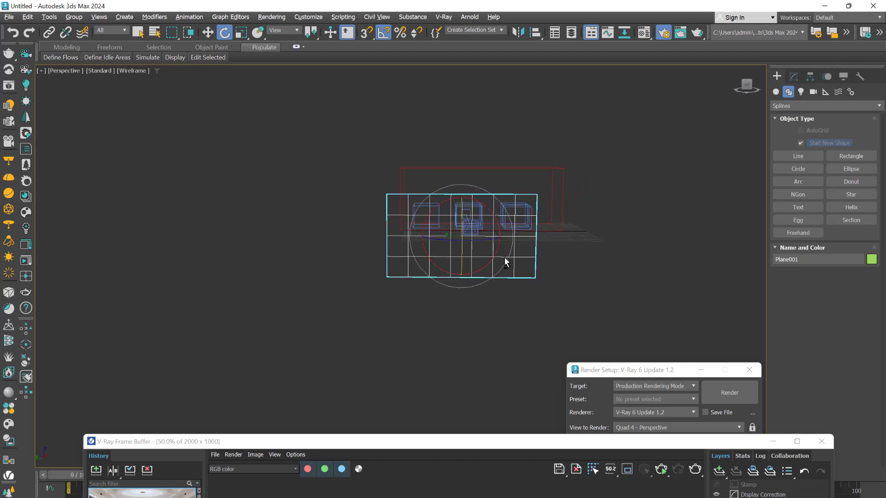
# Switch to Photoshop and bring the Brunelleschi drawing and the projection-plane diagram forward side by side to examine them
pyautogui.moveTo(144, 489)
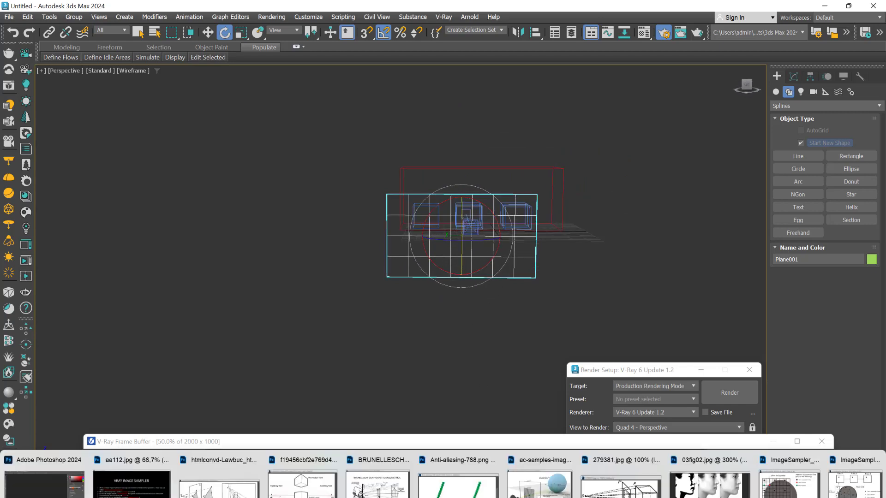
pyautogui.click(44, 484)
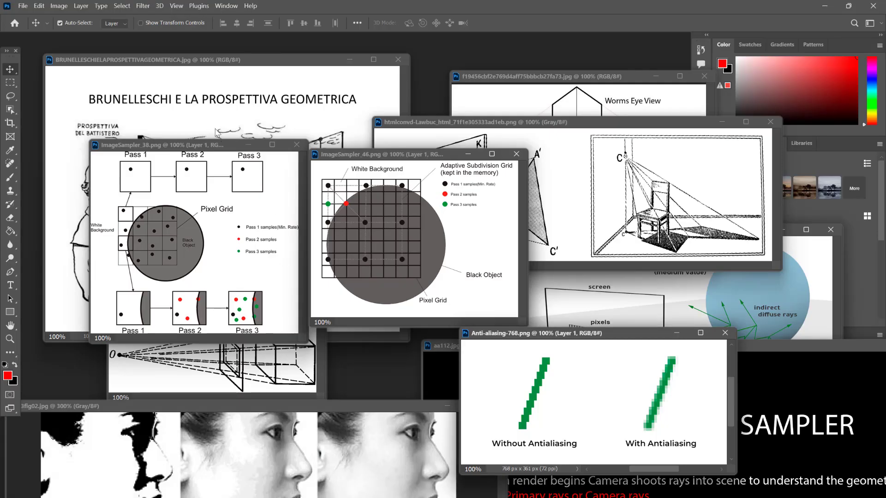
pyautogui.moveTo(288, 69); pyautogui.dragTo(366, 136)
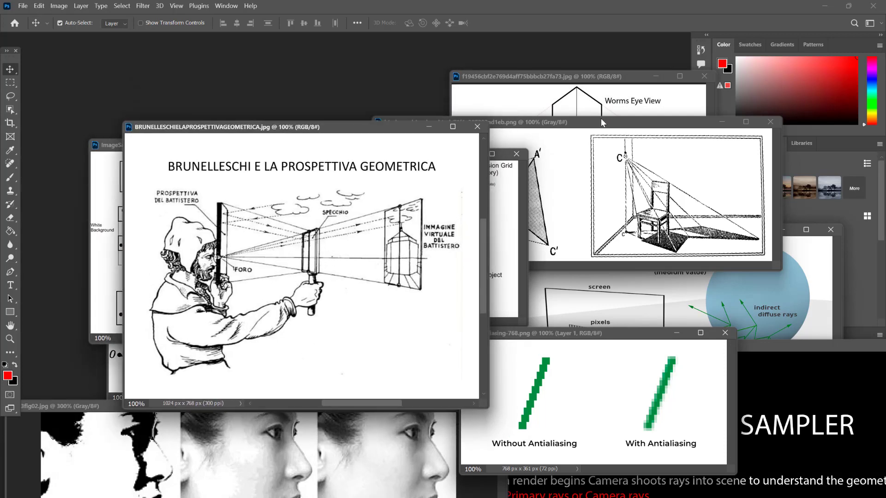
pyautogui.moveTo(601, 119); pyautogui.dragTo(672, 121)
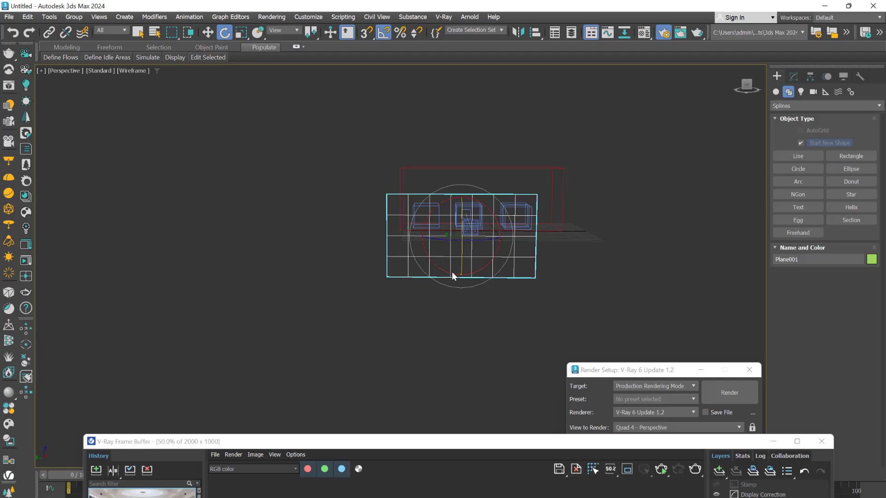
# Switch to 3ds Max, deselect the plane, and draw two freehand splines running lengthwise from the boxes out past the scene
pyautogui.click(571, 273)
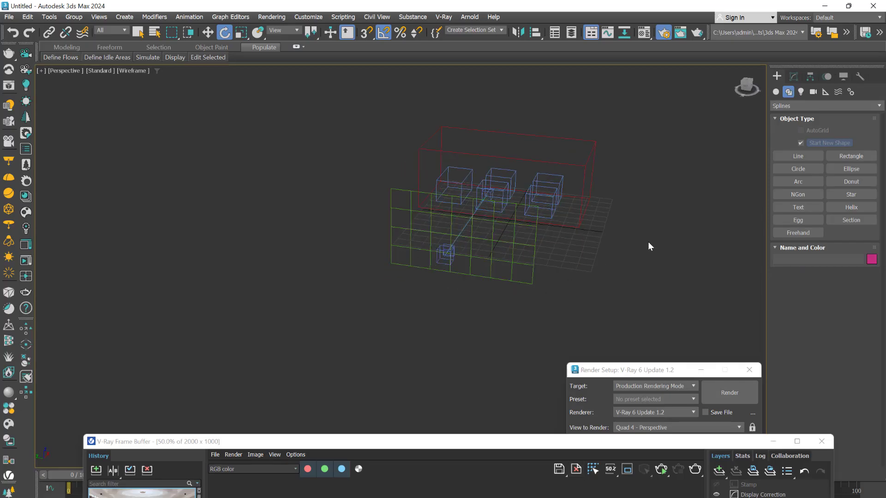
pyautogui.click(798, 233)
pyautogui.scroll(8, 563, 247)
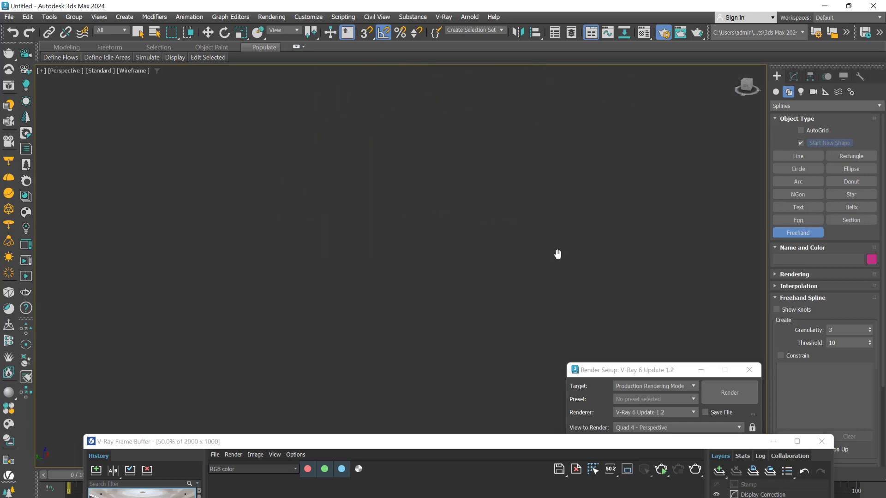
pyautogui.scroll(-6, 571, 112)
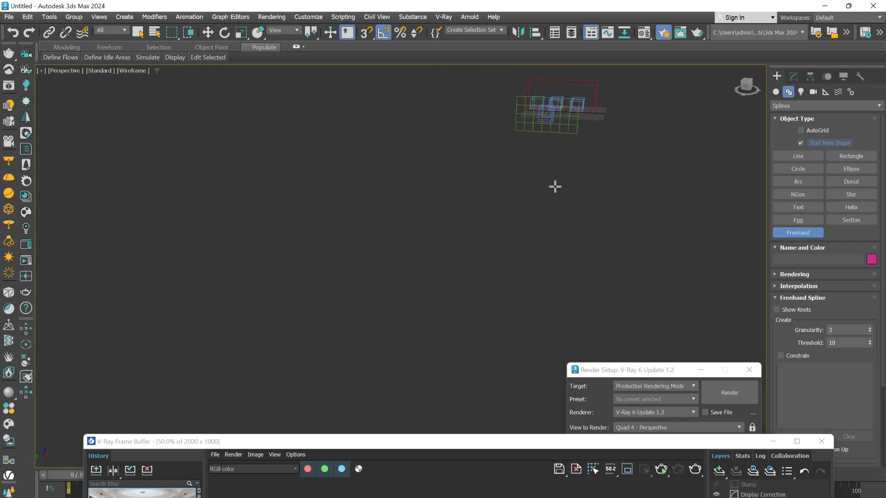
pyautogui.scroll(2, 571, 112)
pyautogui.moveTo(602, 123); pyautogui.dragTo(665, 160, button='middle')
pyautogui.moveTo(561, 117)
pyautogui.mouseDown()
pyautogui.moveTo(602, 121)
pyautogui.moveTo(602, 85)
pyautogui.moveTo(575, 84)
pyautogui.moveTo(567, 109)
pyautogui.mouseUp()
pyautogui.moveTo(496, 110)
pyautogui.mouseDown()
pyautogui.moveTo(540, 112)
pyautogui.moveTo(540, 79)
pyautogui.moveTo(516, 82)
pyautogui.moveTo(507, 113)
pyautogui.mouseUp()
pyautogui.rightClick(508, 115)
pyautogui.moveTo(613, 187)
pyautogui.mouseDown(button='middle')
pyautogui.moveTo(565, 244)
pyautogui.moveTo(517, 268)
pyautogui.mouseUp(button='middle')
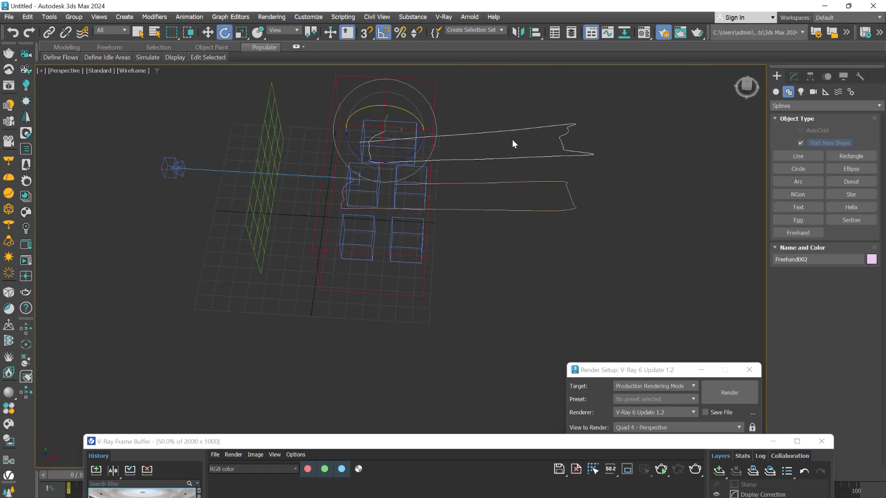
pyautogui.keyDown('alt'); pyautogui.moveTo(431, 229); pyautogui.dragTo(513, 199, button='middle'); pyautogui.keyUp('alt')
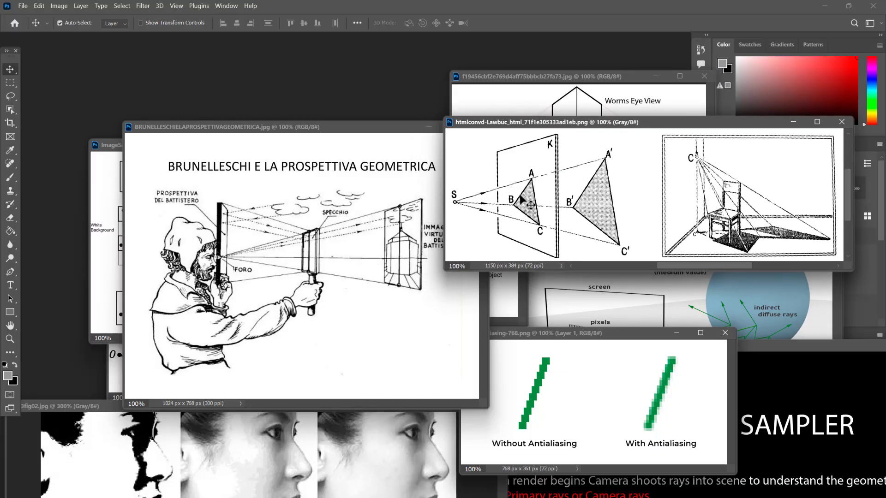
# Select the upright plane in 3ds Max and set its length segments to 1000 and width segments to 500
pyautogui.click(587, 487)
pyautogui.keyDown('alt'); pyautogui.moveTo(514, 290); pyautogui.dragTo(566, 272, button='middle'); pyautogui.keyUp('alt')
pyautogui.click(568, 272)
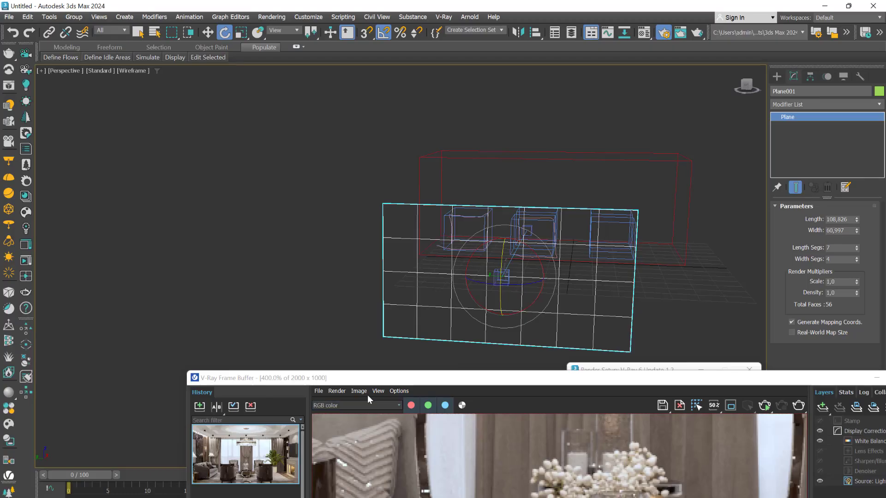
pyautogui.moveTo(288, 376); pyautogui.dragTo(312, 369)
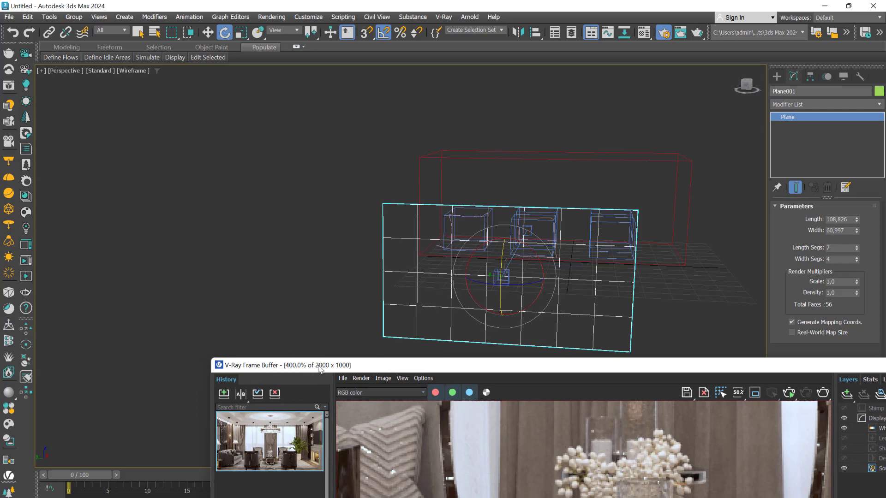
pyautogui.moveTo(857, 248); pyautogui.dragTo(853, 249)
pyautogui.doubleClick(839, 249)
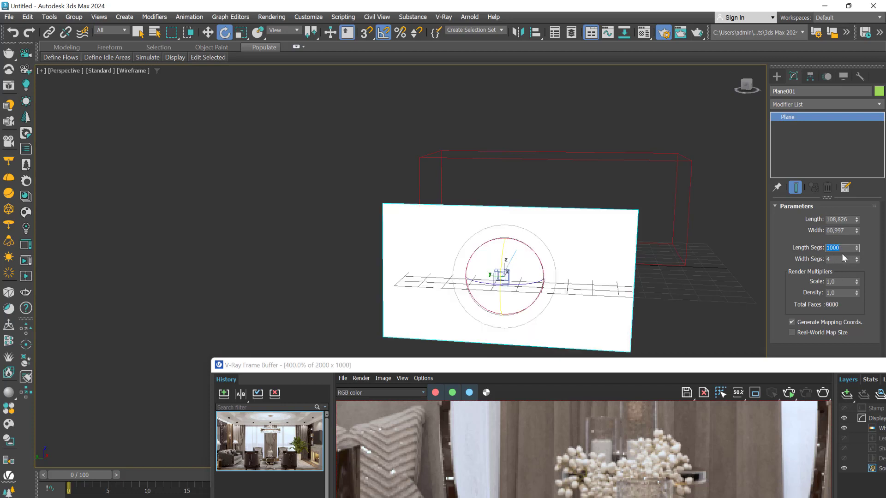
pyautogui.doubleClick(838, 260)
pyautogui.press('Return')
# Compare the plane's dense grid with the V-Ray Frame Buffer image magnified to 6400%
pyautogui.scroll(6, 516, 274)
pyautogui.moveTo(519, 272); pyautogui.dragTo(476, 356, button='middle')
pyautogui.scroll(-4, 548, 227)
pyautogui.scroll(10, 511, 177)
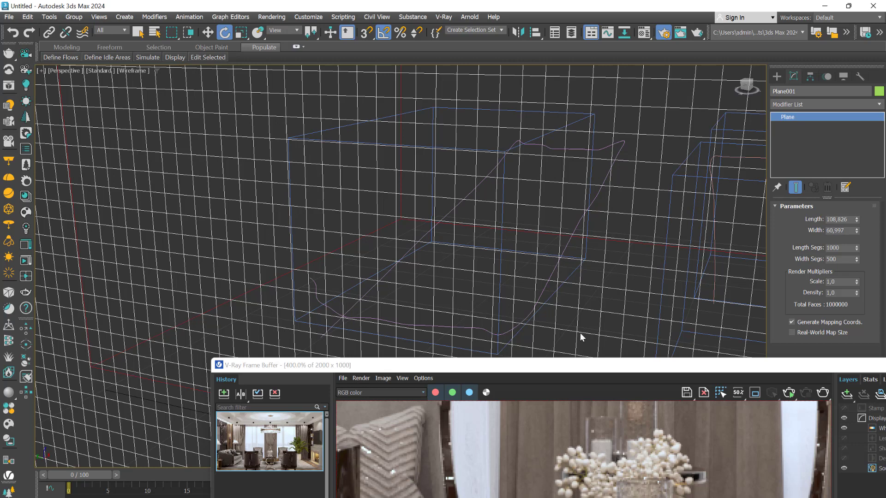
pyautogui.moveTo(592, 371); pyautogui.dragTo(550, 165)
pyautogui.scroll(4, 547, 406)
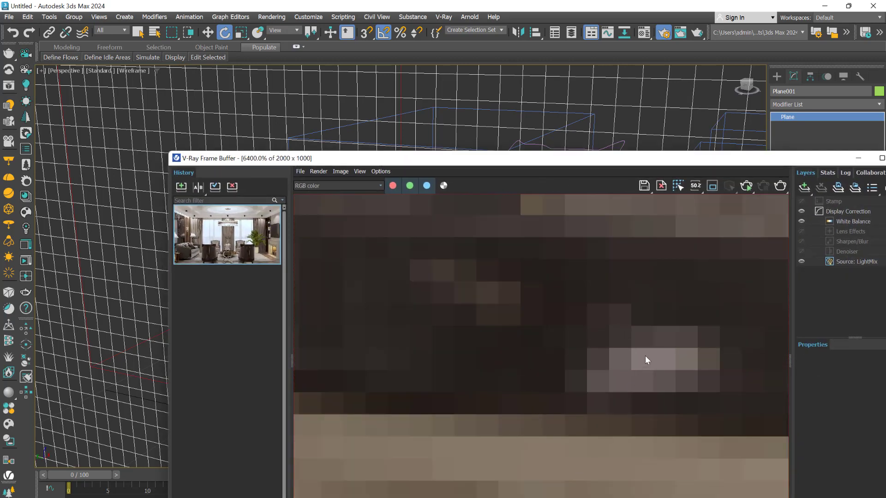
pyautogui.moveTo(620, 164); pyautogui.dragTo(645, 328)
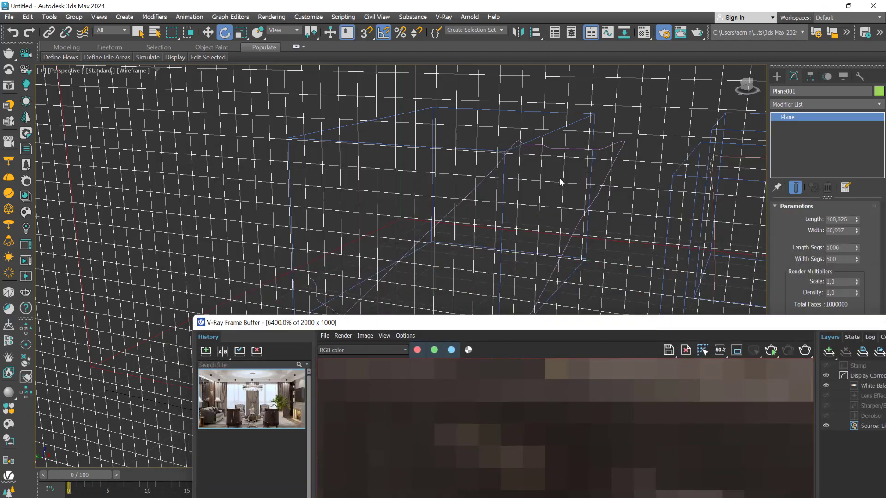
pyautogui.keyDown('alt'); pyautogui.moveTo(539, 220); pyautogui.dragTo(524, 272, button='middle'); pyautogui.keyUp('alt')
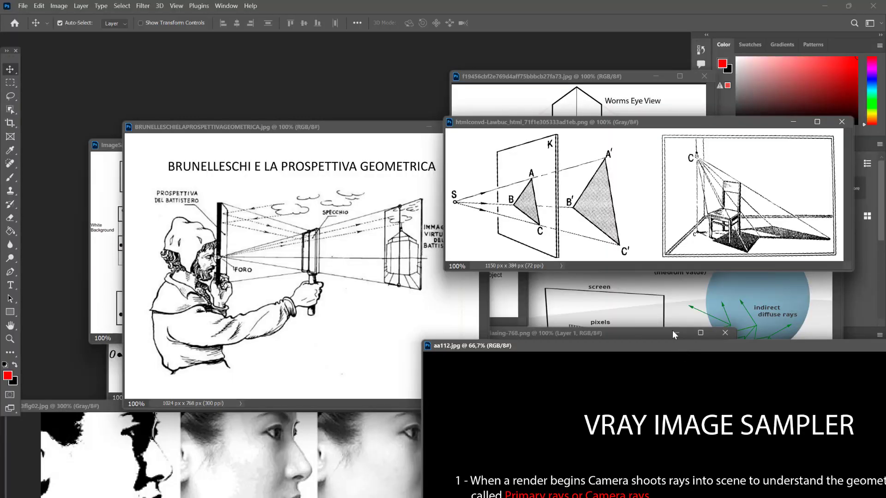
# Switch to Photoshop, bring the aa112.jpg slide forward, and set the two ImageSampler diagrams side by side
pyautogui.moveTo(683, 346); pyautogui.dragTo(442, 71)
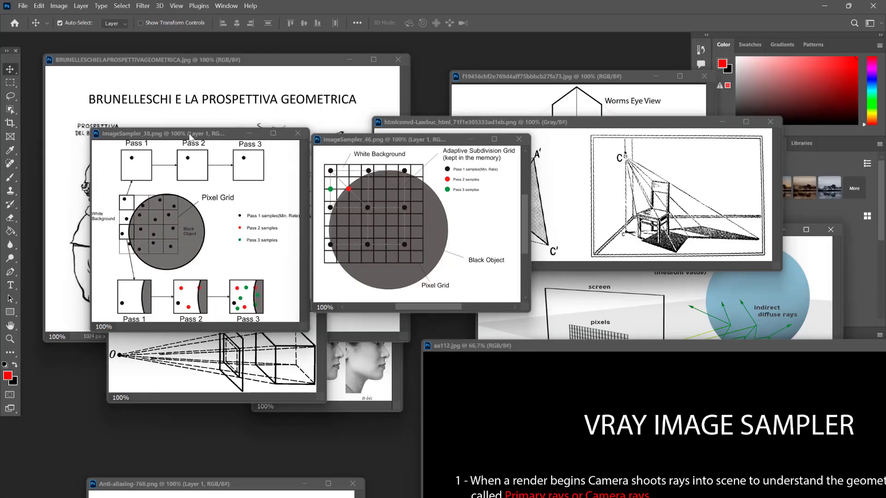
pyautogui.moveTo(190, 137); pyautogui.dragTo(189, 148)
pyautogui.moveTo(361, 138); pyautogui.dragTo(364, 157)
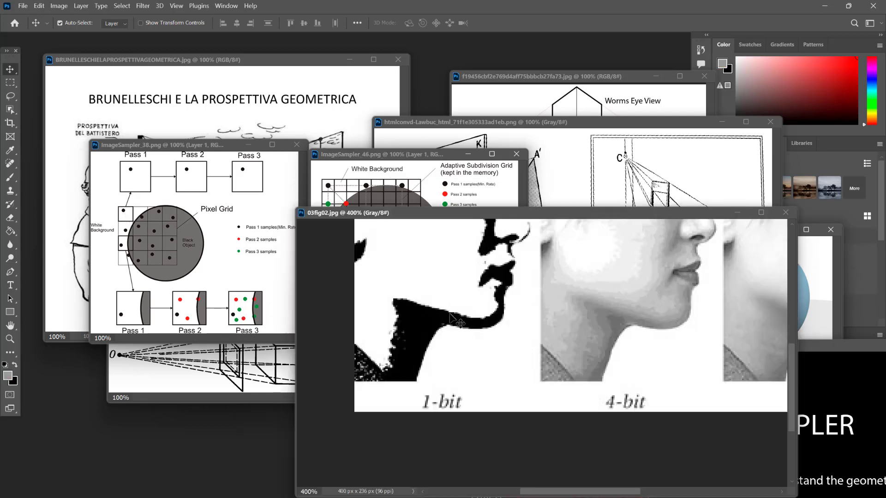
# Magnify the portraits in 03fig02.jpg to 1600% and examine the stepped pixels along the 1-bit profile
pyautogui.hotkey('ctrl', '+')
pyautogui.hotkey('ctrl', '+')
pyautogui.hotkey('ctrl', '+')
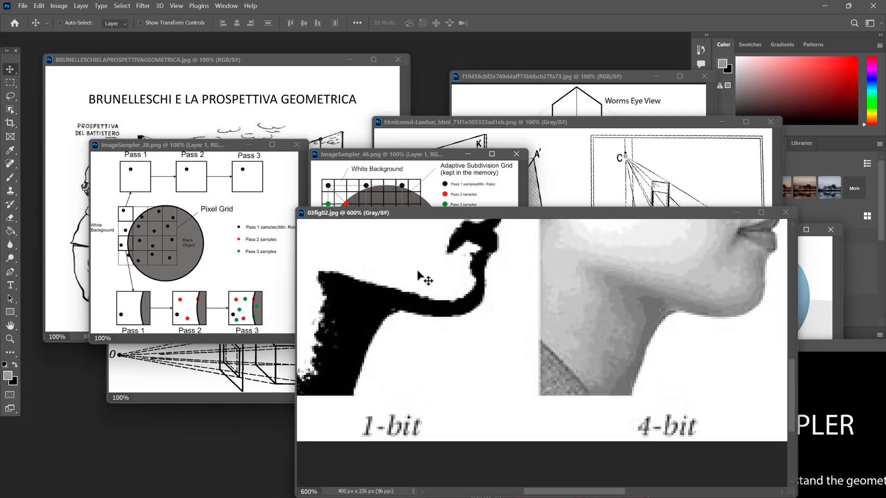
pyautogui.scroll(5, 406, 277)
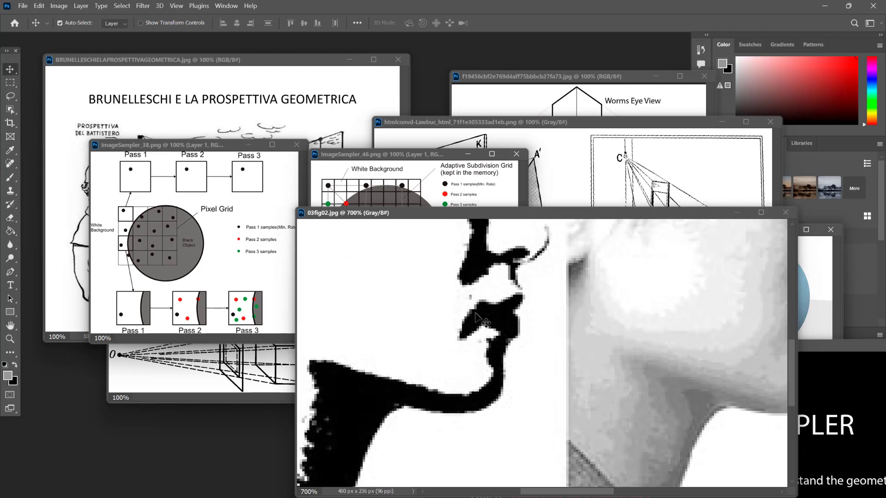
pyautogui.hotkey('ctrl', '+')
pyautogui.hotkey('ctrl', '+')
pyautogui.hotkey('ctrl', '+')
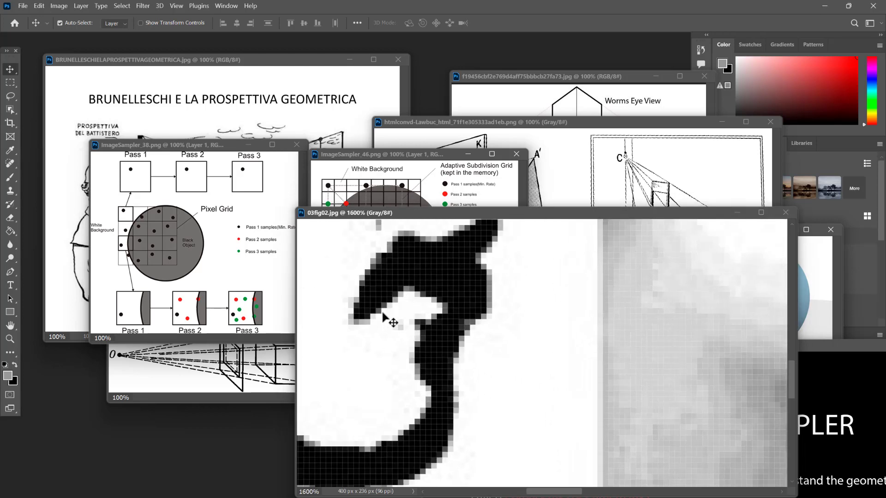
pyautogui.moveTo(372, 342); pyautogui.dragTo(429, 366)
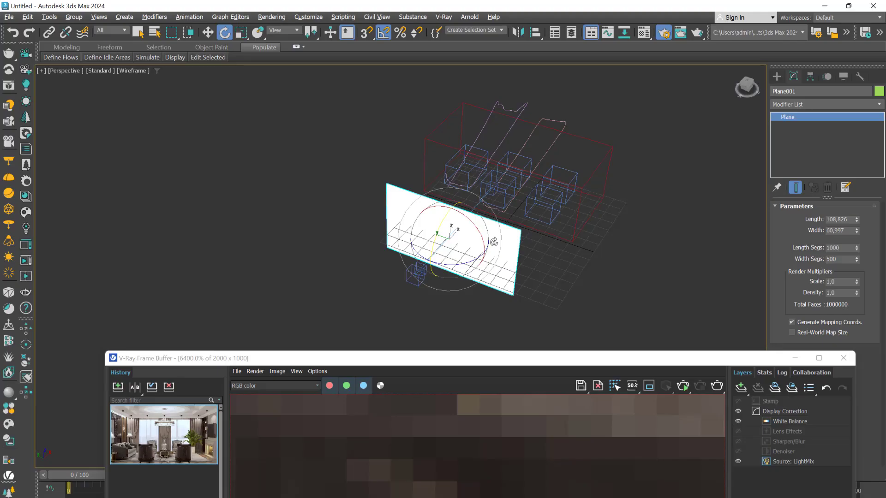
# In 3ds Max, select the freehand spline with the rounded end corner and enable adaptive interpolation for it
pyautogui.scroll(6, 538, 122)
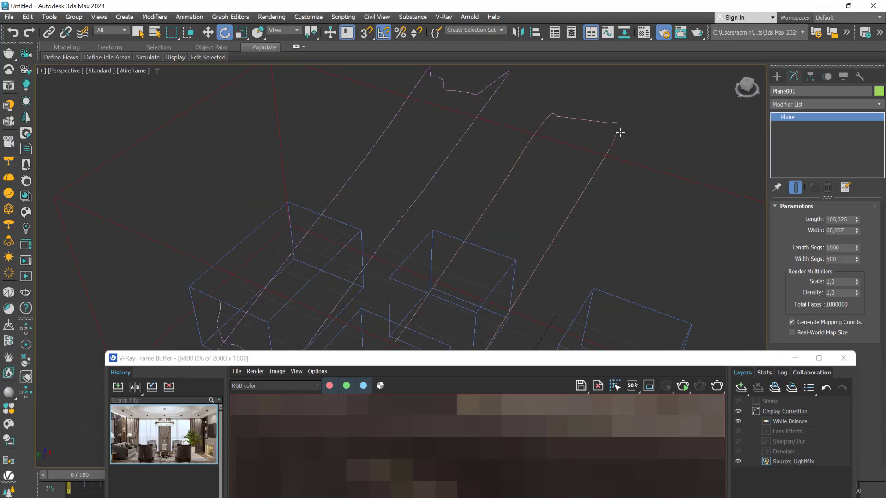
pyautogui.scroll(5, 617, 113)
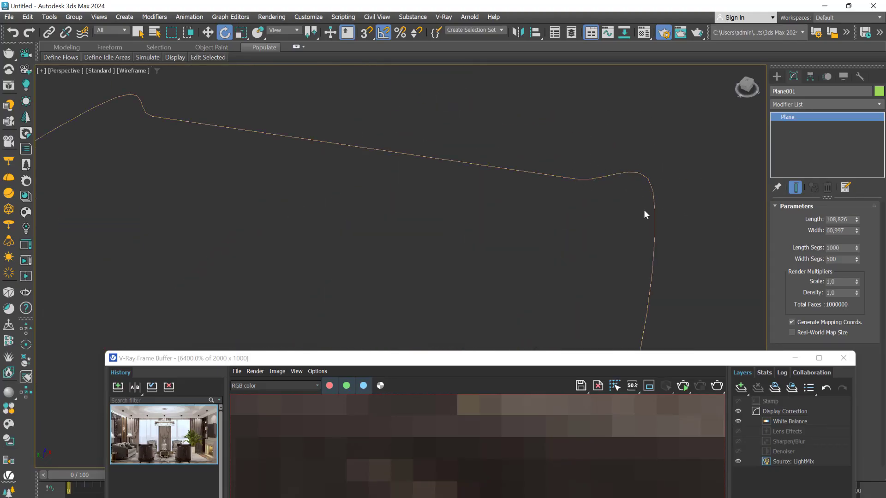
pyautogui.click(627, 174)
pyautogui.click(790, 219)
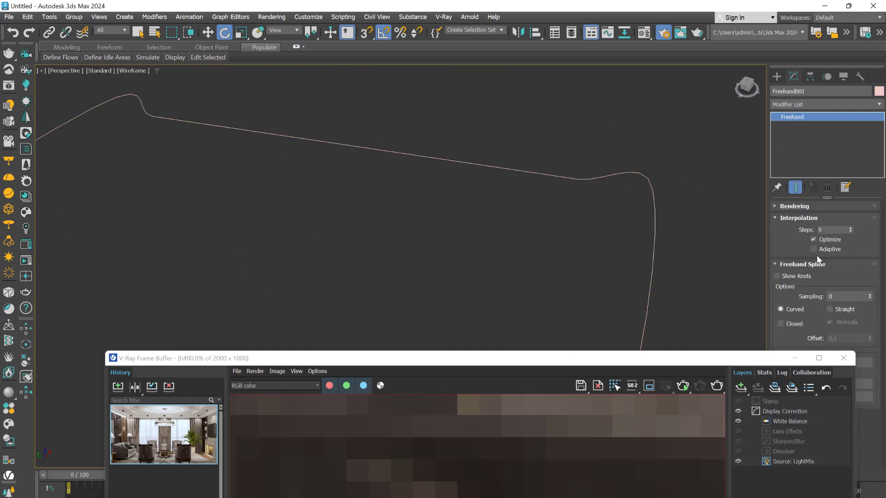
pyautogui.click(813, 249)
# Raise the frame buffer to view its magnified pixels, and return to Photoshop to examine the sampling passes in the ImageSampler diagrams
pyautogui.moveTo(520, 366); pyautogui.dragTo(532, 132)
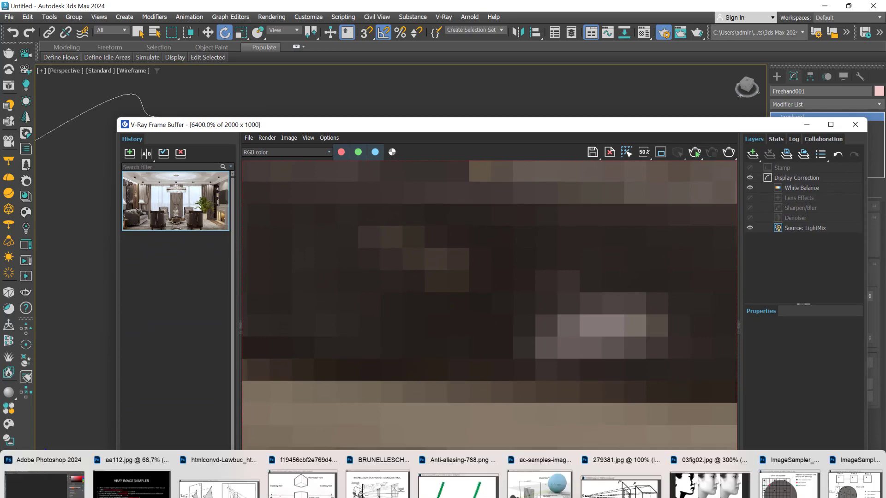
pyautogui.click(457, 482)
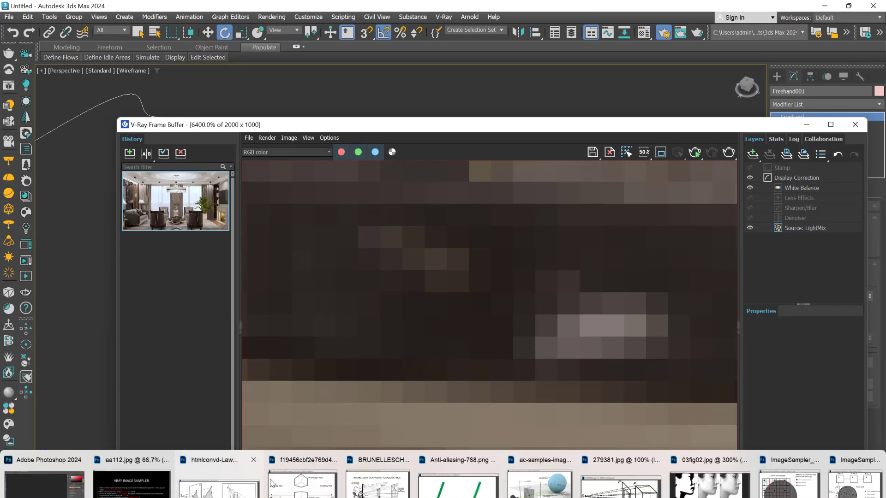
pyautogui.click(476, 479)
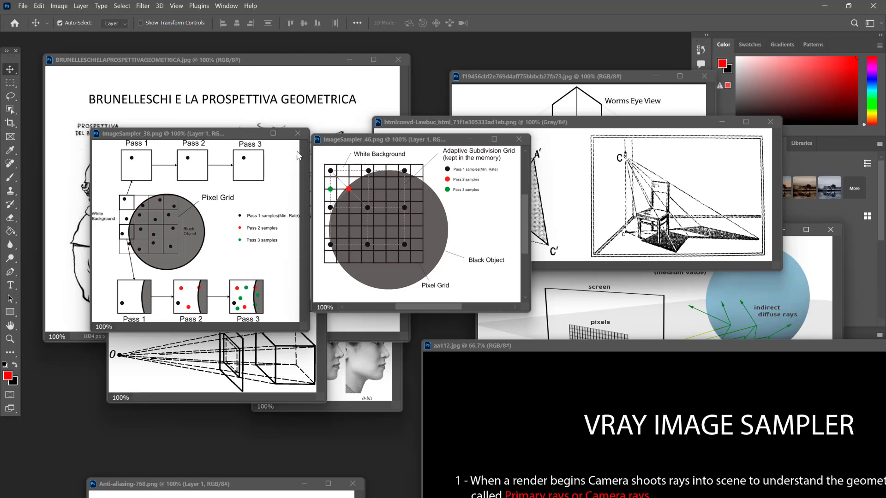
pyautogui.moveTo(190, 136); pyautogui.dragTo(189, 148)
pyautogui.moveTo(365, 140); pyautogui.dragTo(363, 155)
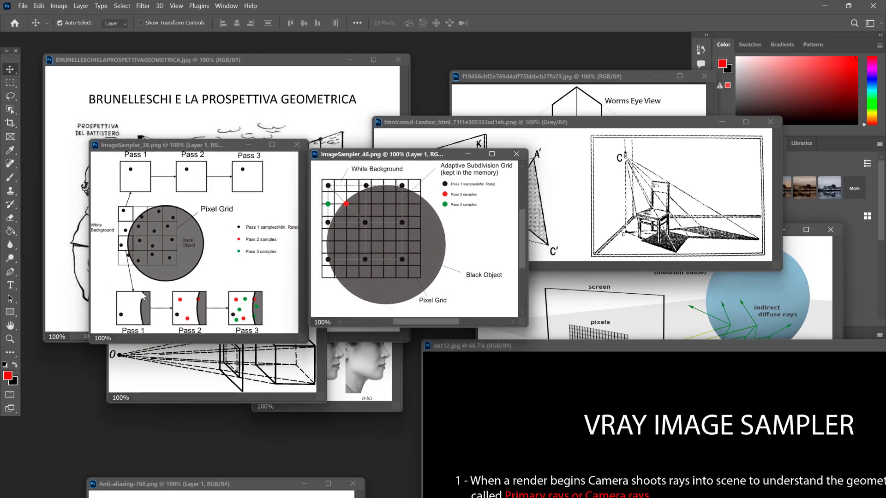